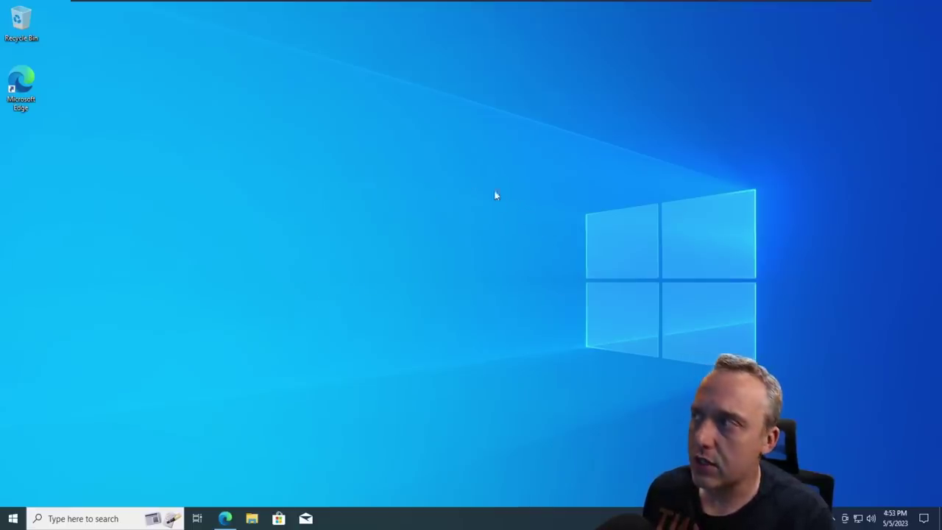
# - Look over the stock Windows 10 Start menu and the taskbar's news and weather feed
pyautogui.click(13, 518)
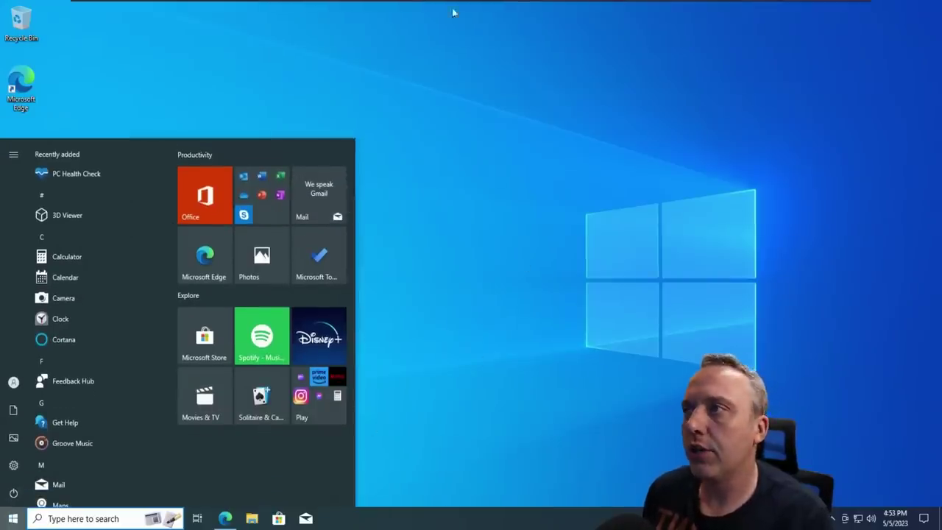
pyautogui.moveTo(433, 3)
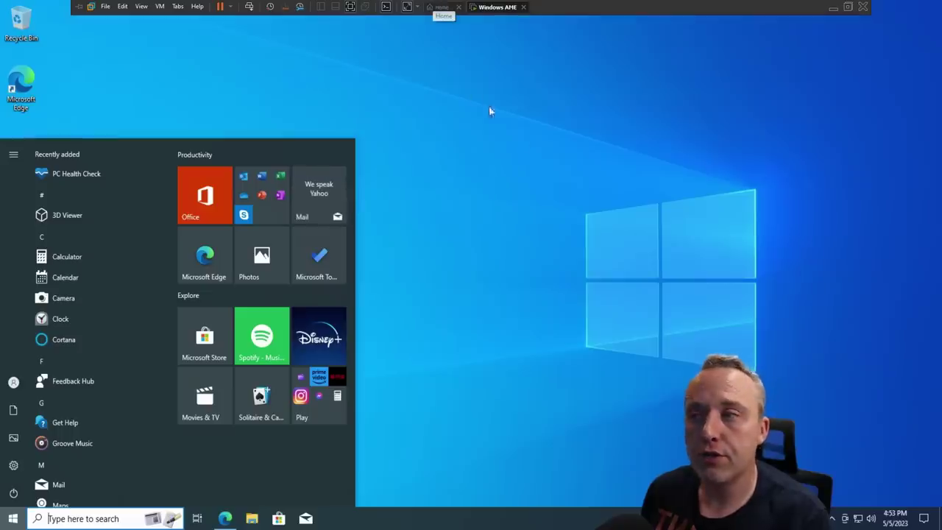
pyautogui.click(487, 197)
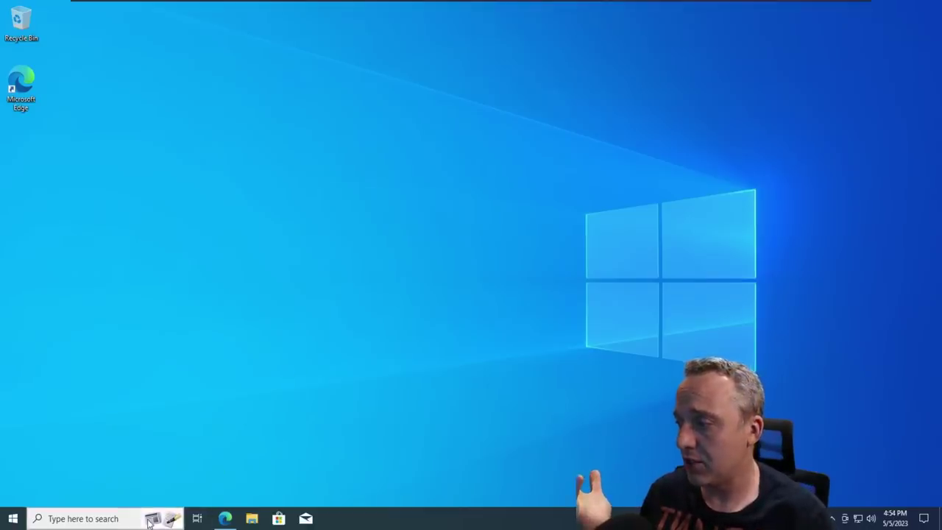
pyautogui.click(780, 519)
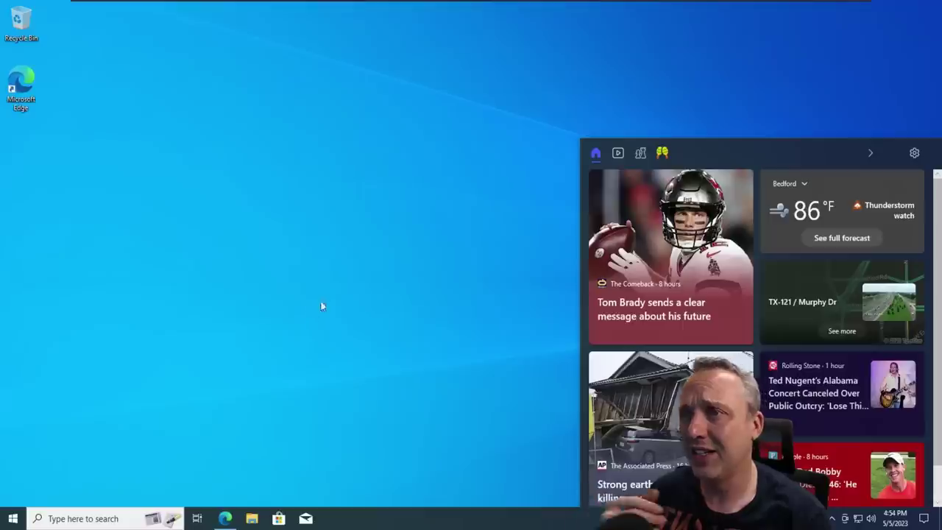
pyautogui.click(320, 311)
pyautogui.press('super')
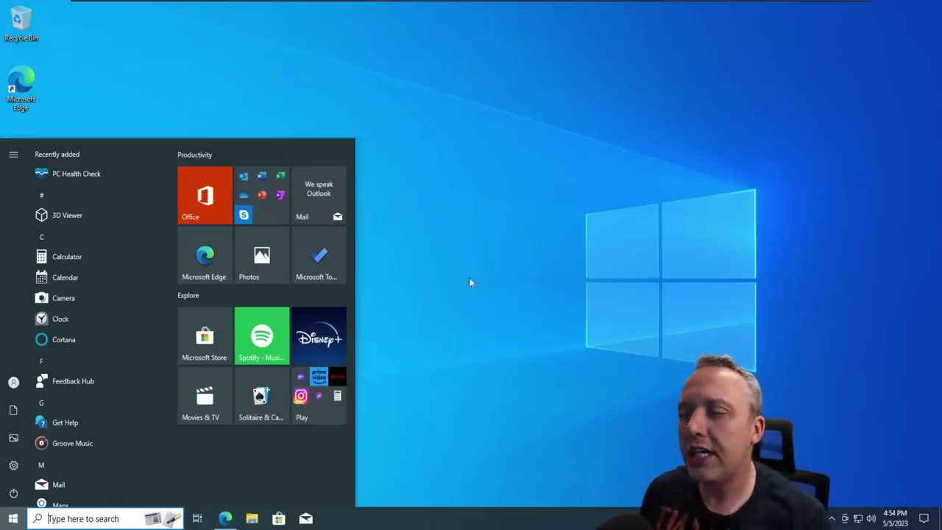
pyautogui.click(424, 394)
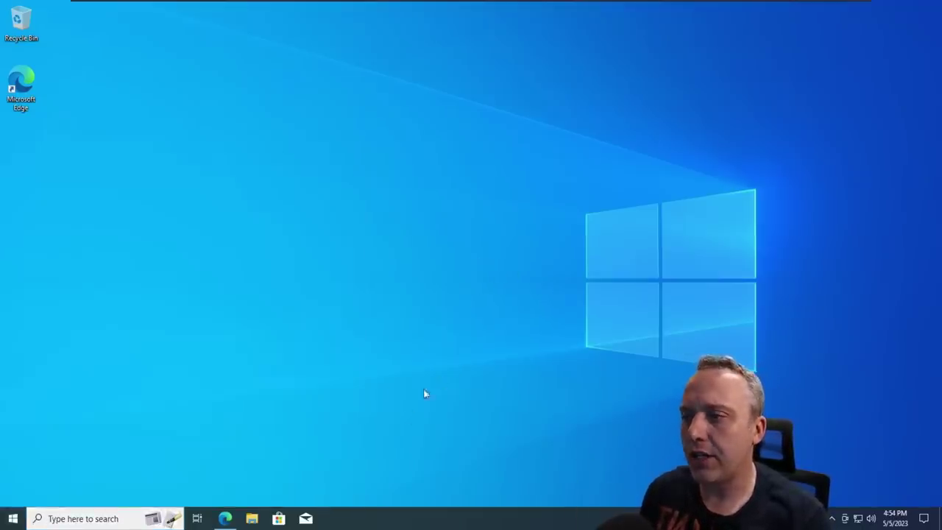
# - Switch to Microsoft Edge and review the ameliorated.io page down to the AtlasOS and ReviOS playbooks
pyautogui.click(229, 519)
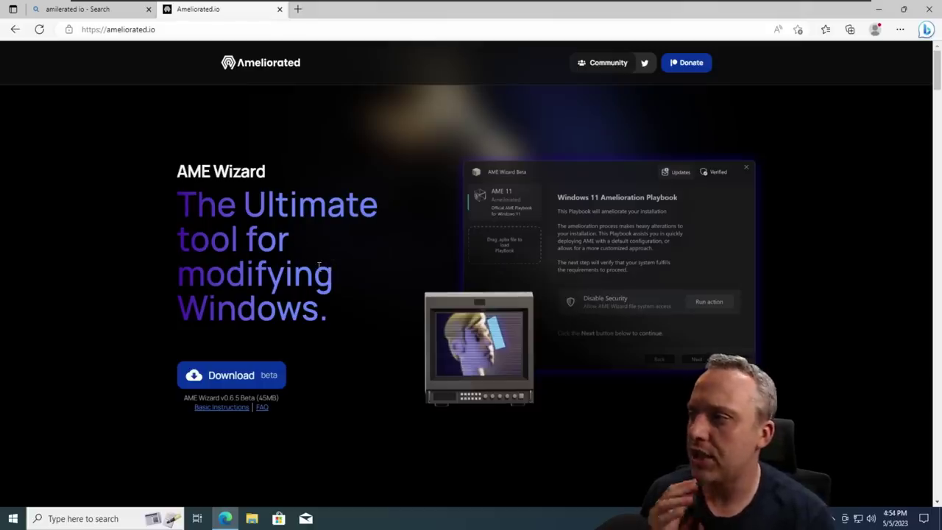
pyautogui.scroll(-1, 377, 292)
pyautogui.scroll(-10, 366, 287)
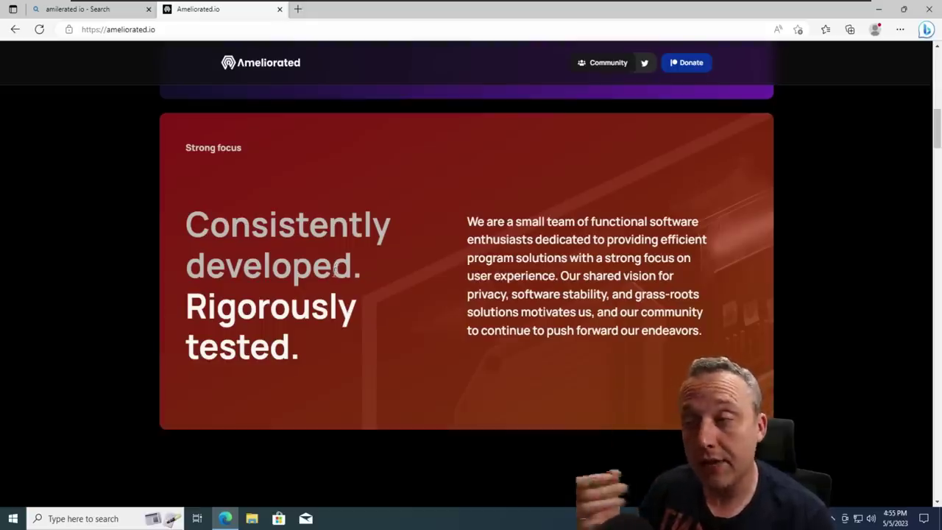
pyautogui.scroll(-8, 342, 282)
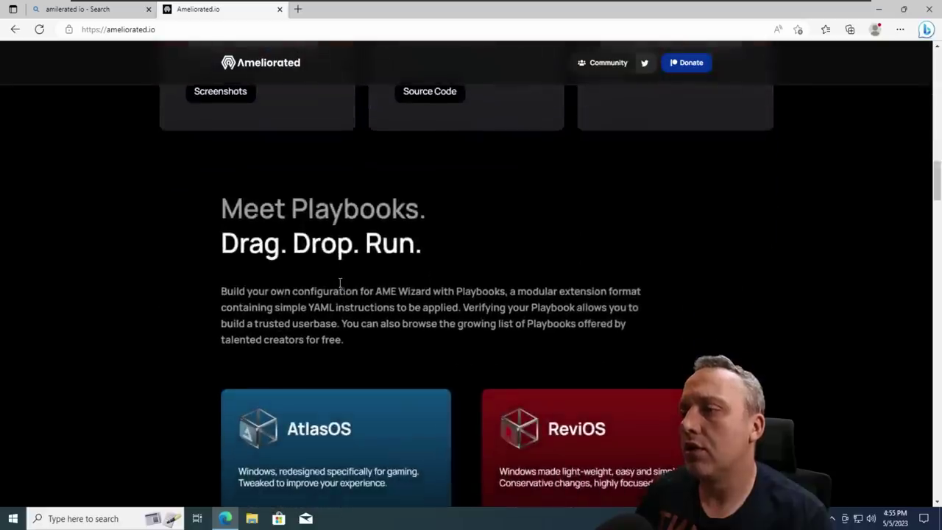
pyautogui.scroll(-3, 343, 283)
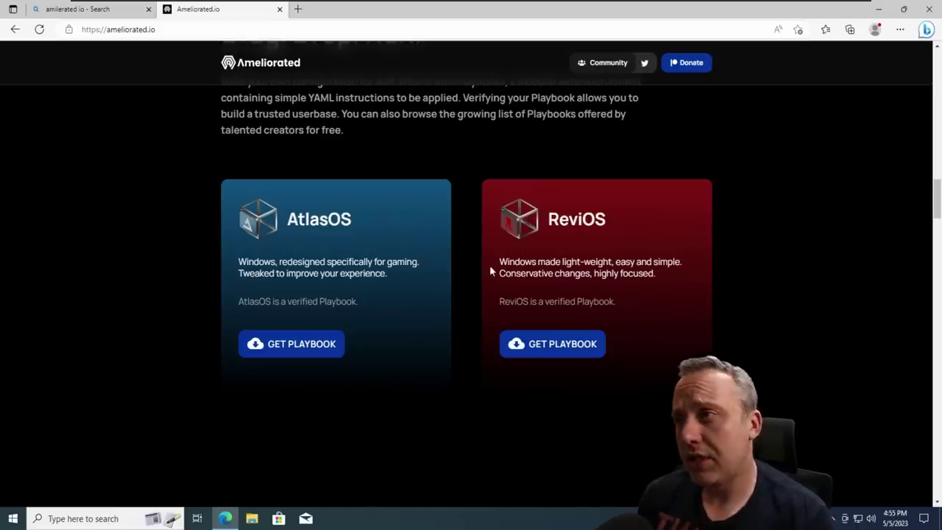
pyautogui.scroll(20, 443, 248)
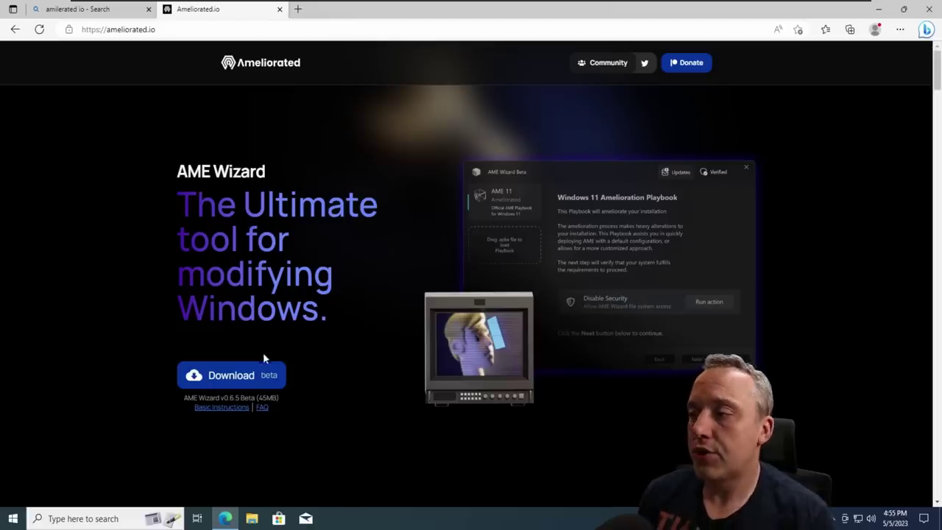
# - Examine the AME 11 and AME 10 playbook descriptions and the verified versus unverified playbook features
pyautogui.scroll(-15, 383, 326)
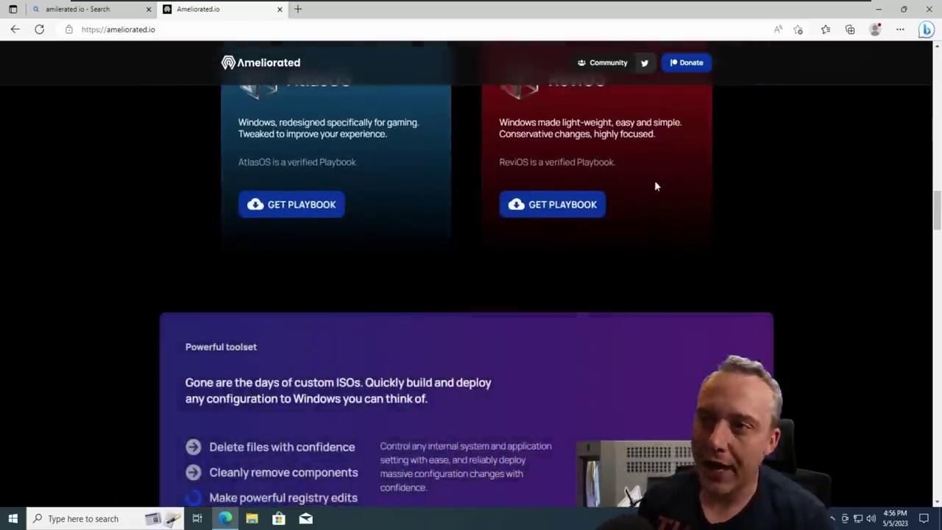
pyautogui.scroll(-8, 654, 184)
pyautogui.scroll(-15, 424, 283)
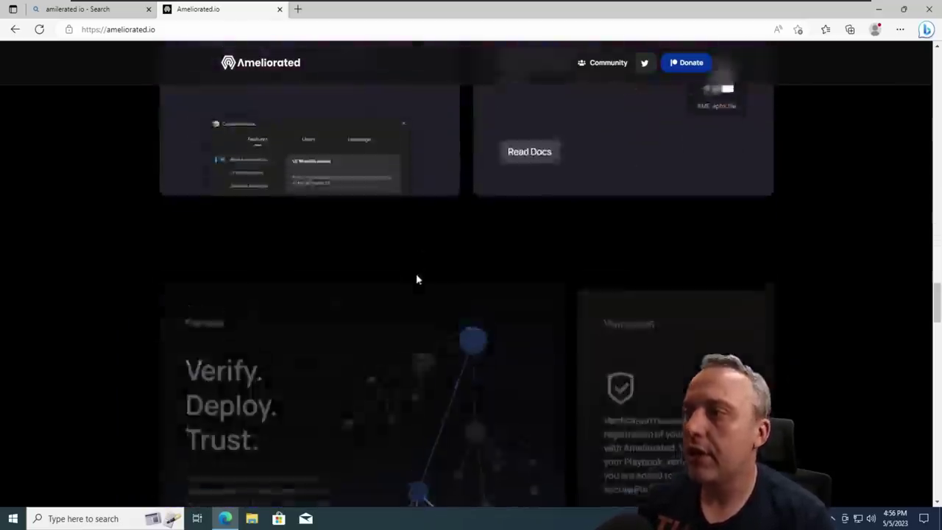
pyautogui.scroll(20, 429, 268)
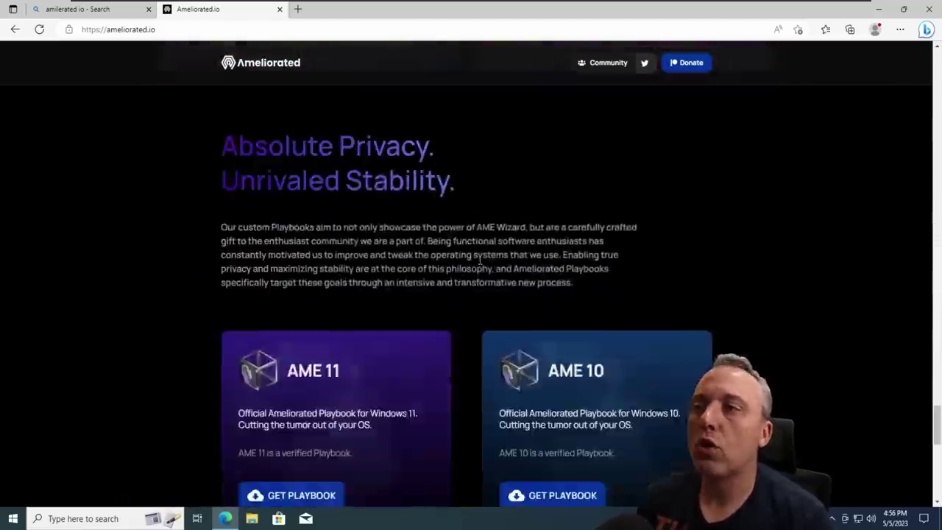
pyautogui.scroll(-4, 429, 257)
pyautogui.scroll(3, 529, 231)
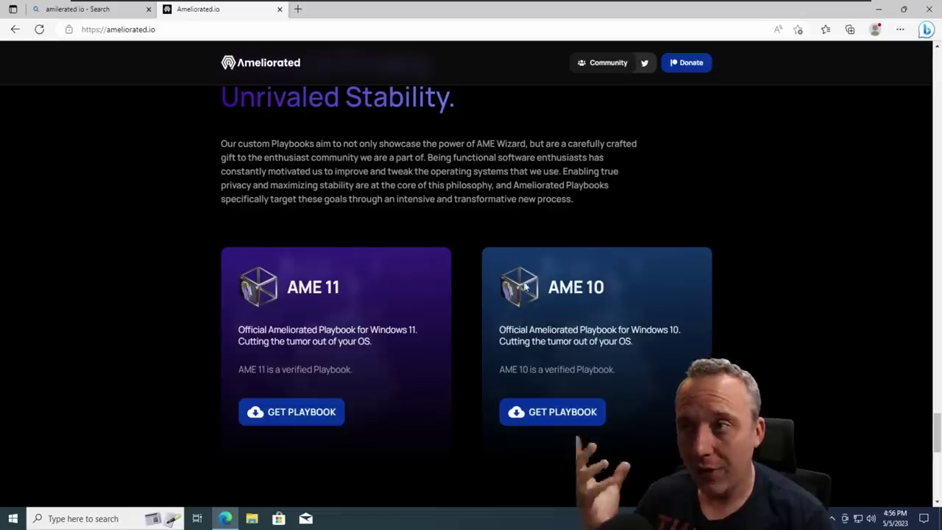
pyautogui.scroll(7, 476, 221)
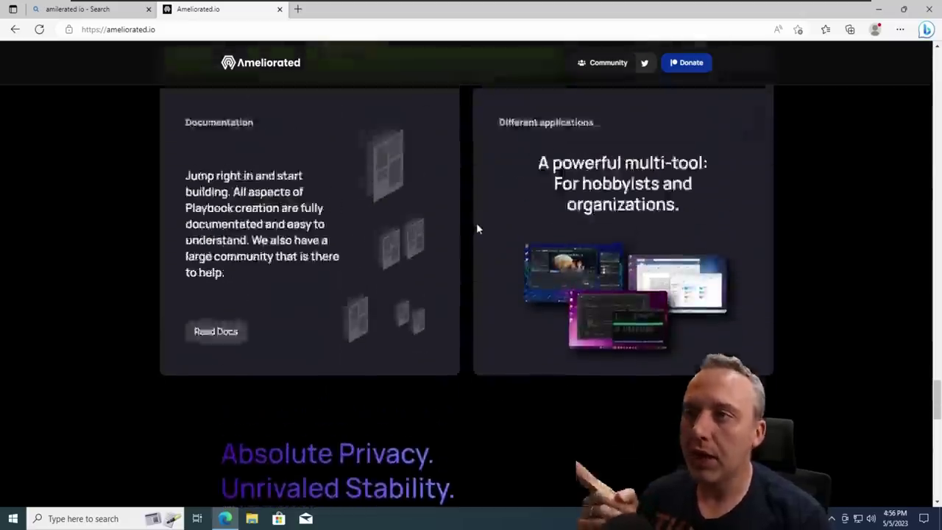
pyautogui.scroll(3, 475, 229)
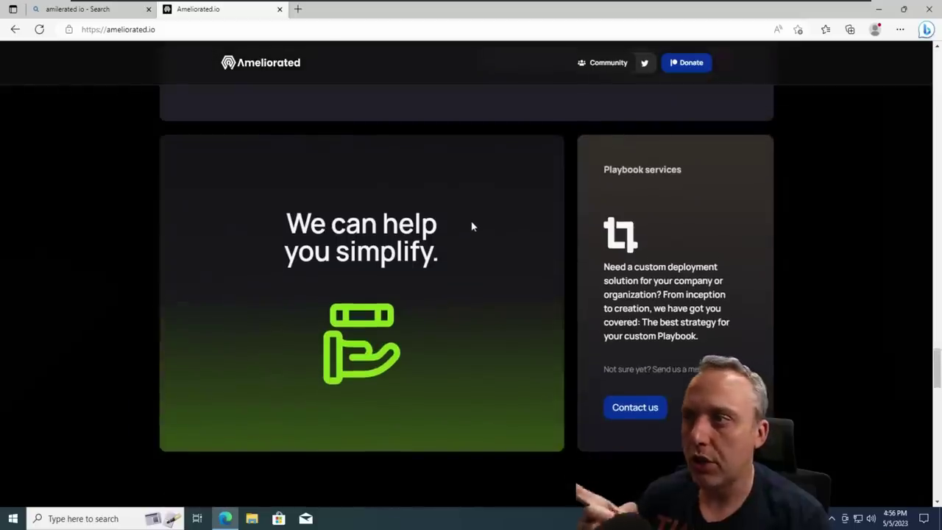
pyautogui.scroll(1, 471, 228)
pyautogui.scroll(5, 469, 230)
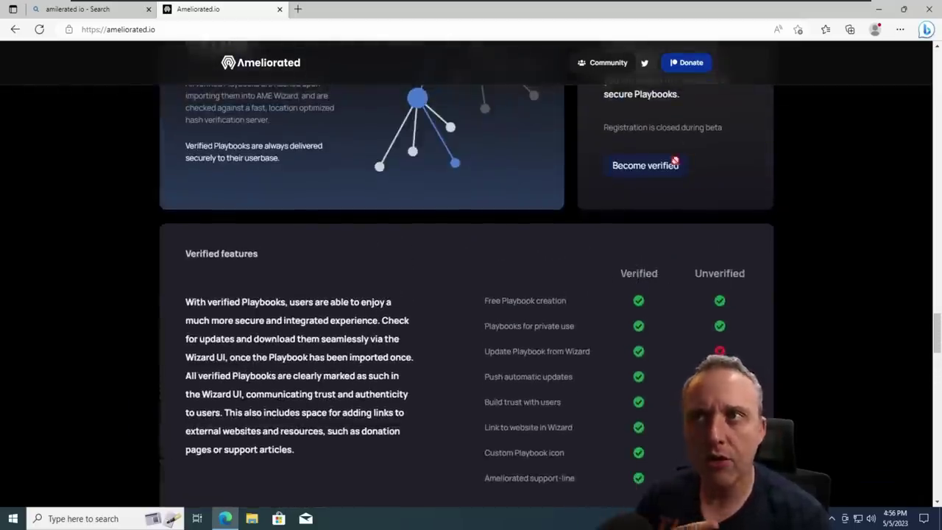
# - Open the project's Patreon donation page in a new tab, review its membership levels, and close it
pyautogui.rightClick(684, 59)
pyautogui.click(721, 68)
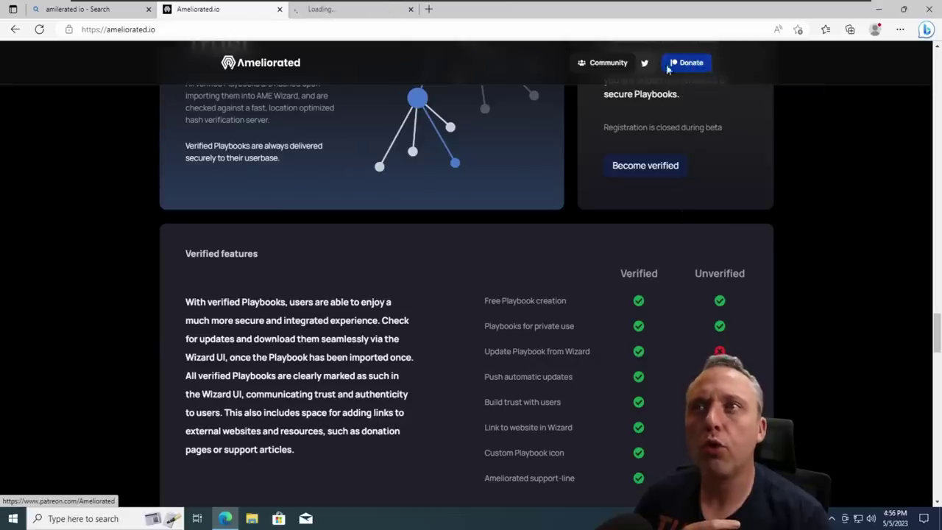
pyautogui.click(361, 11)
pyautogui.scroll(-4, 557, 258)
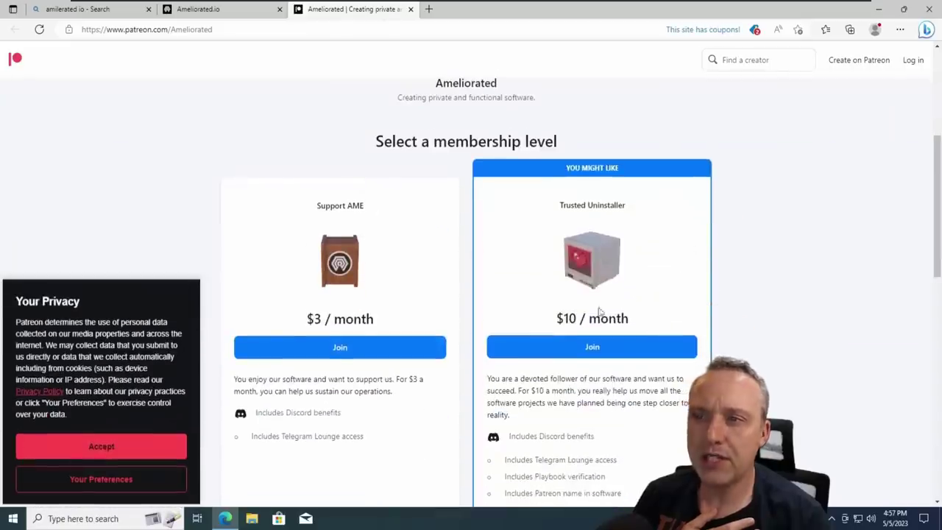
pyautogui.scroll(-2, 600, 312)
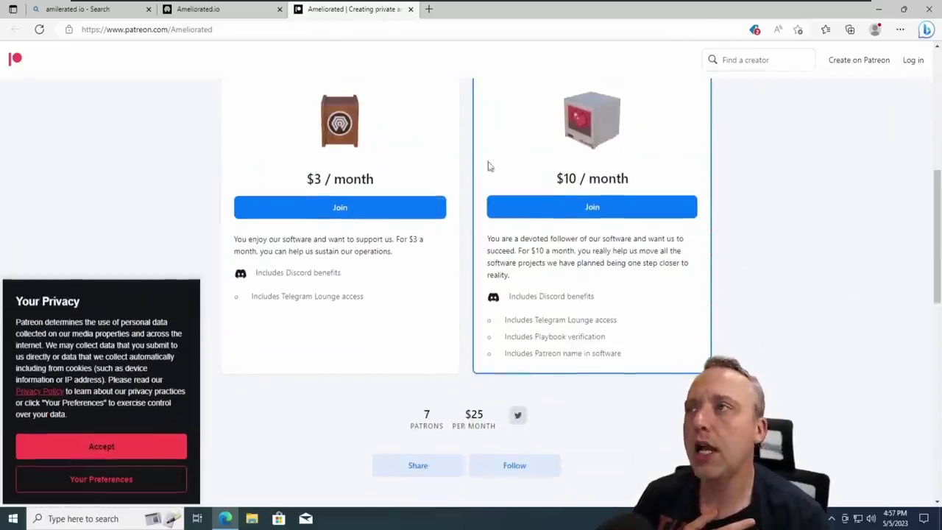
pyautogui.click(411, 10)
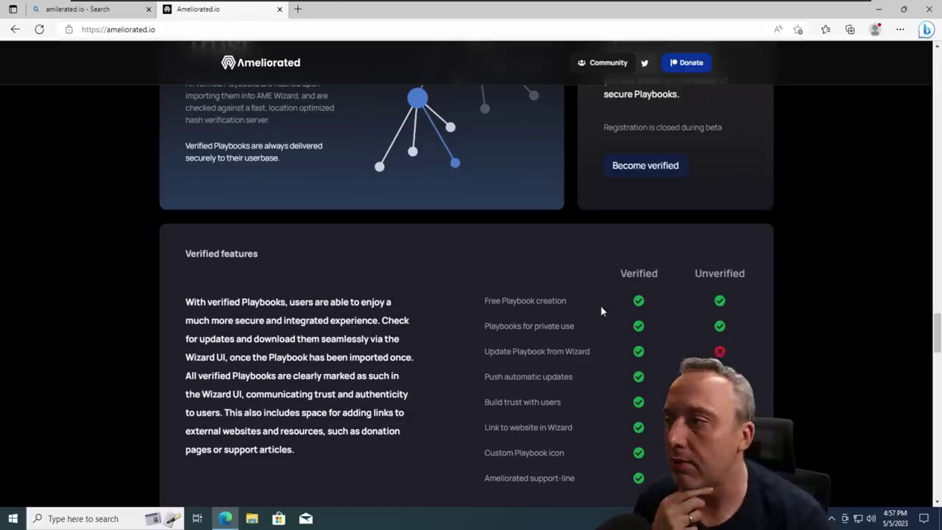
# - Open the Ameliorated source code repository, read through its README, and close the repository tab
pyautogui.scroll(4, 622, 346)
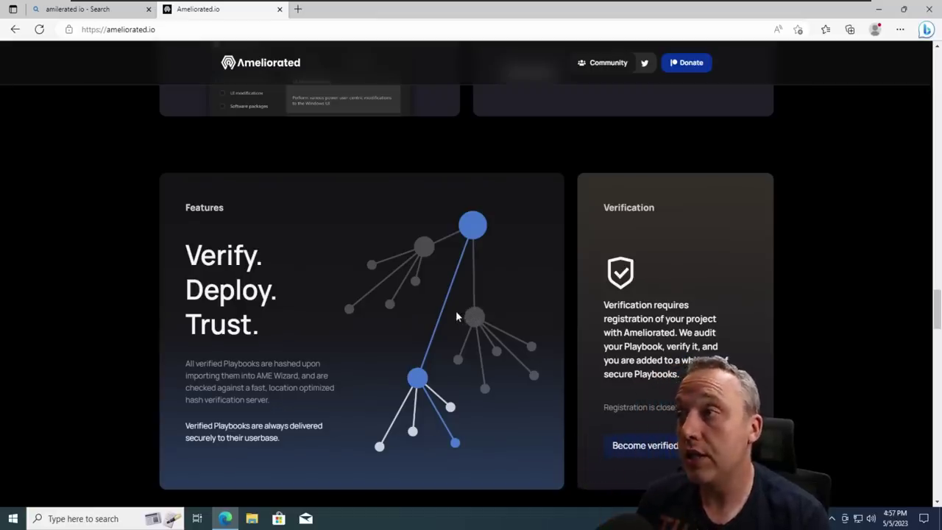
pyautogui.scroll(4, 456, 312)
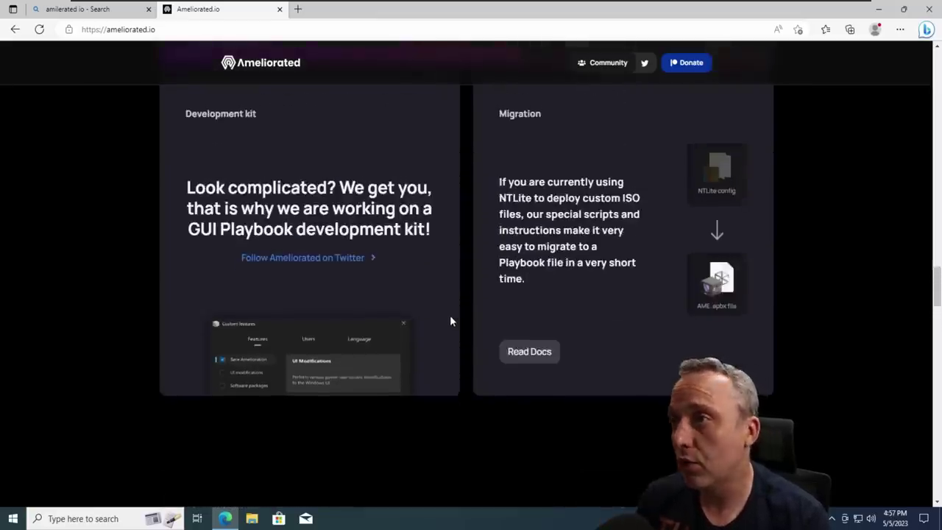
pyautogui.scroll(5, 450, 309)
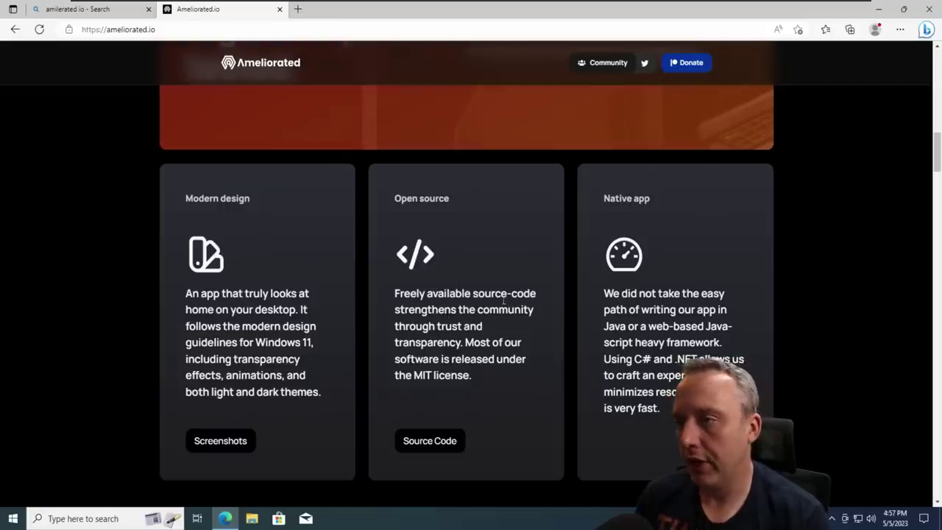
pyautogui.click(435, 443)
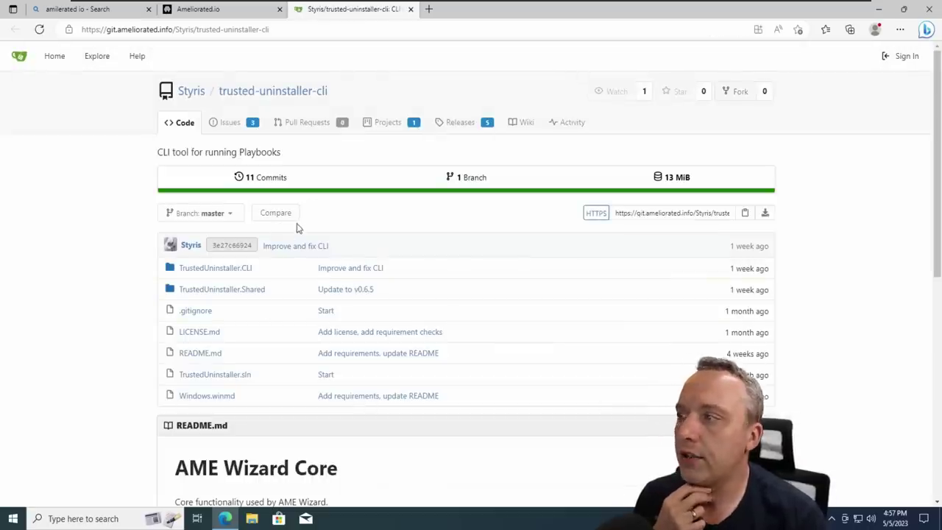
pyautogui.scroll(-4, 333, 214)
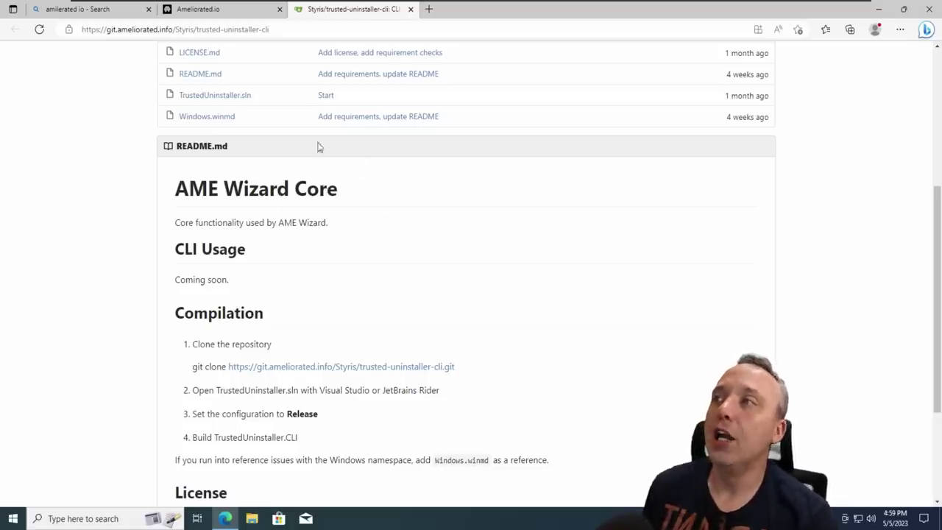
pyautogui.click(411, 10)
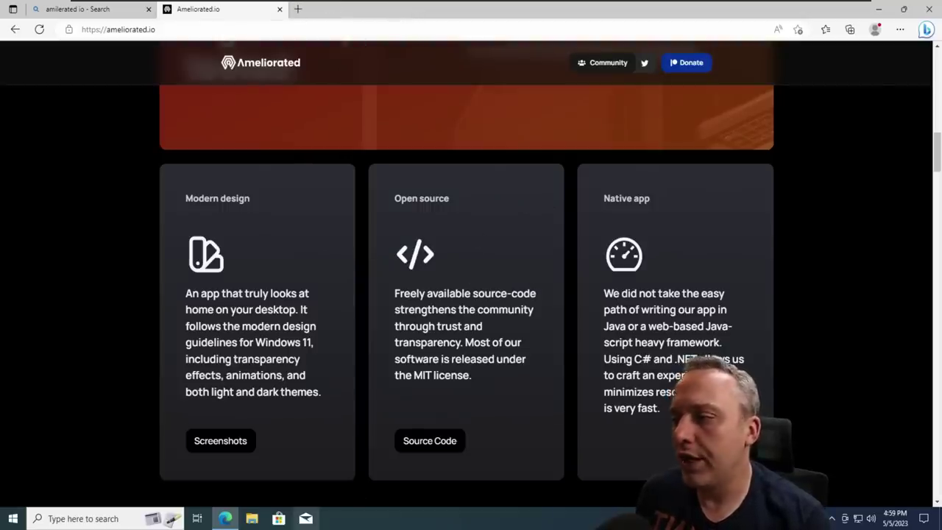
# - Open the Downloads folder in File Explorer and launch the AME Wizard Beta application
pyautogui.click(253, 519)
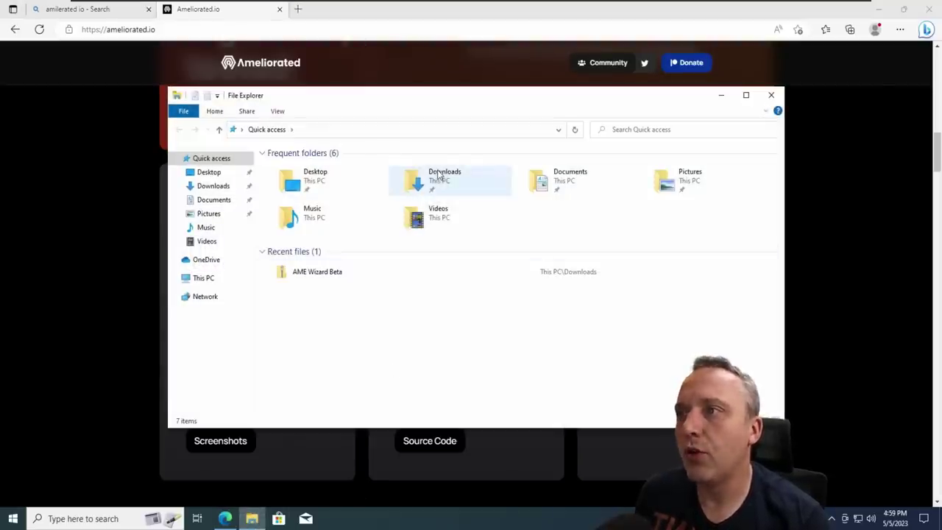
pyautogui.click(438, 173)
pyautogui.doubleClick(438, 174)
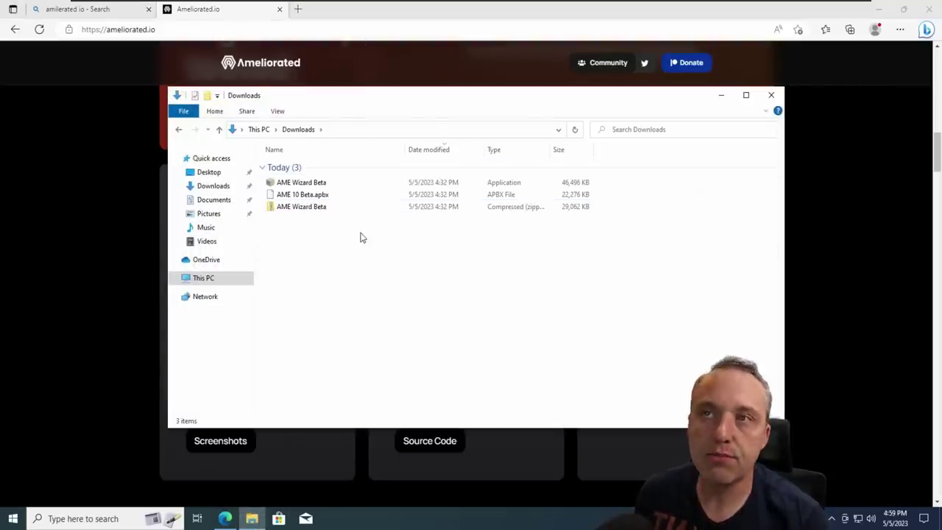
pyautogui.doubleClick(284, 185)
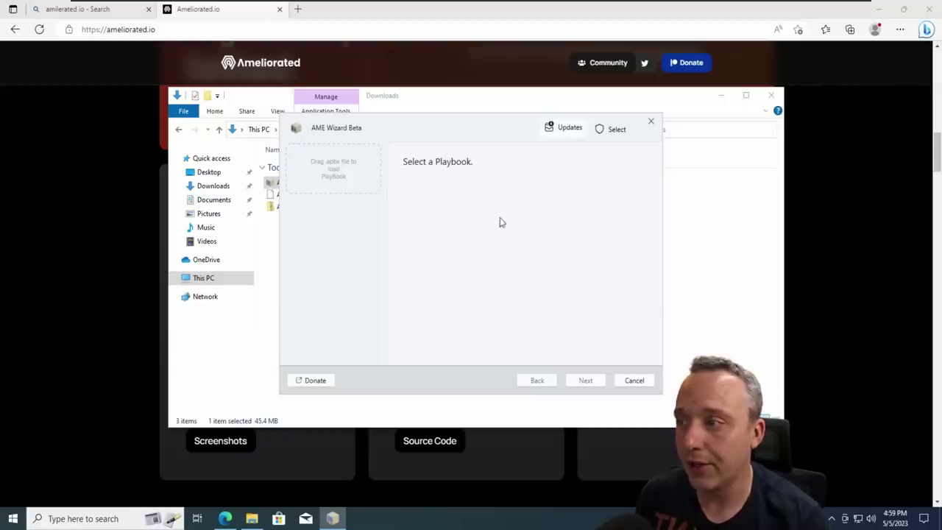
# - Load AME 10 Beta.apbx into AME Wizard and turn off real-time protection, cloud-delivered protection, automatic sample submission and Tamper Protection
pyautogui.moveTo(270, 195); pyautogui.dragTo(352, 172)
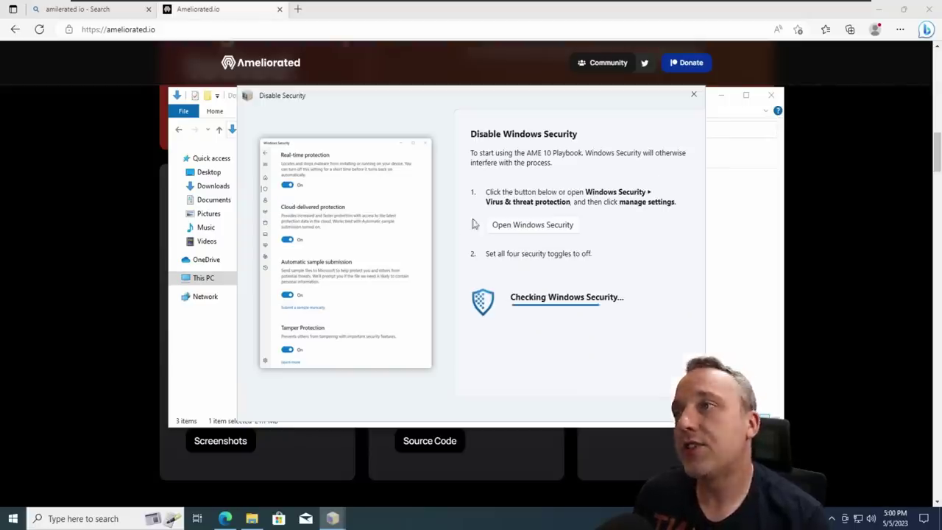
pyautogui.click(533, 224)
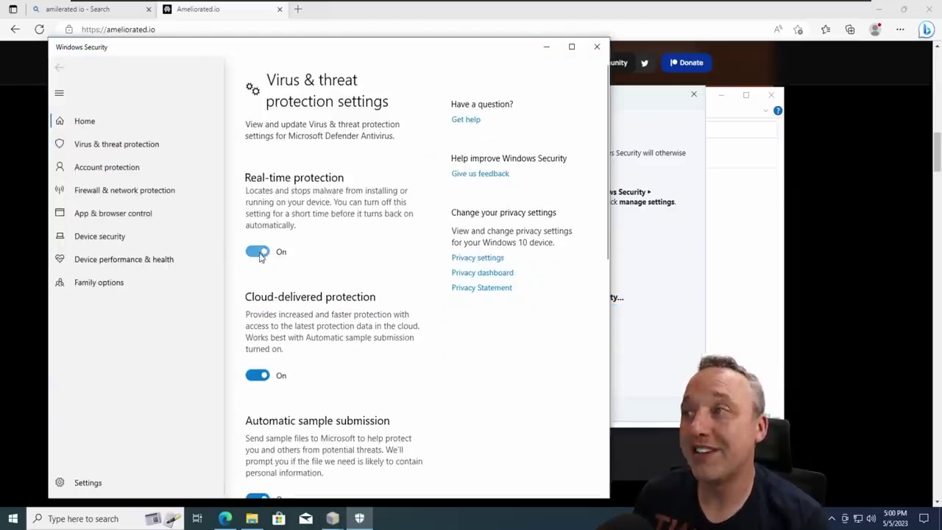
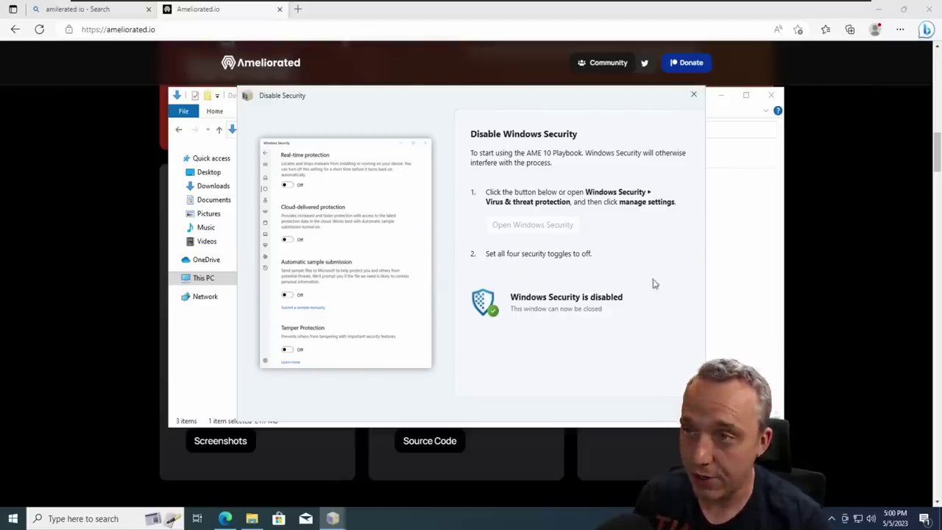
pyautogui.click(694, 95)
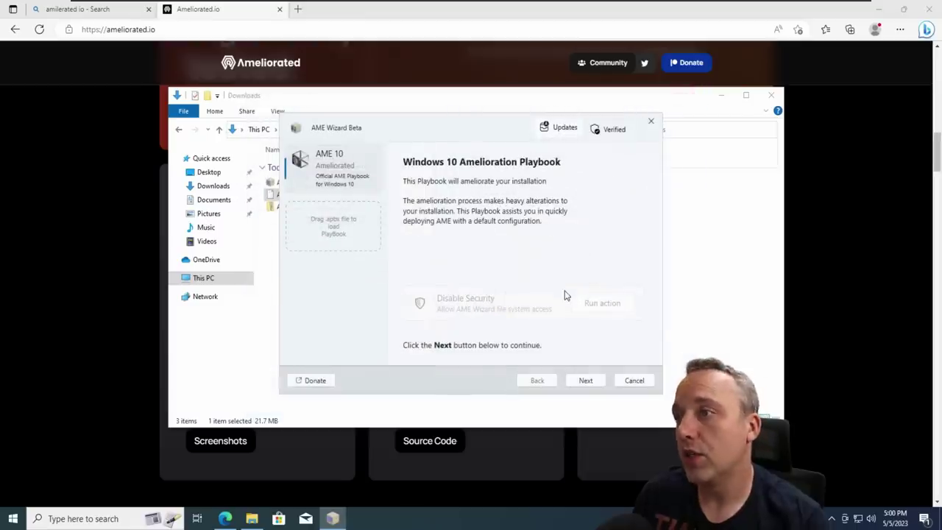
# - Continue to the playbook's requirements check, run the Prepare System action, and allow AME Wizard Beta to make changes to the device
pyautogui.click(589, 380)
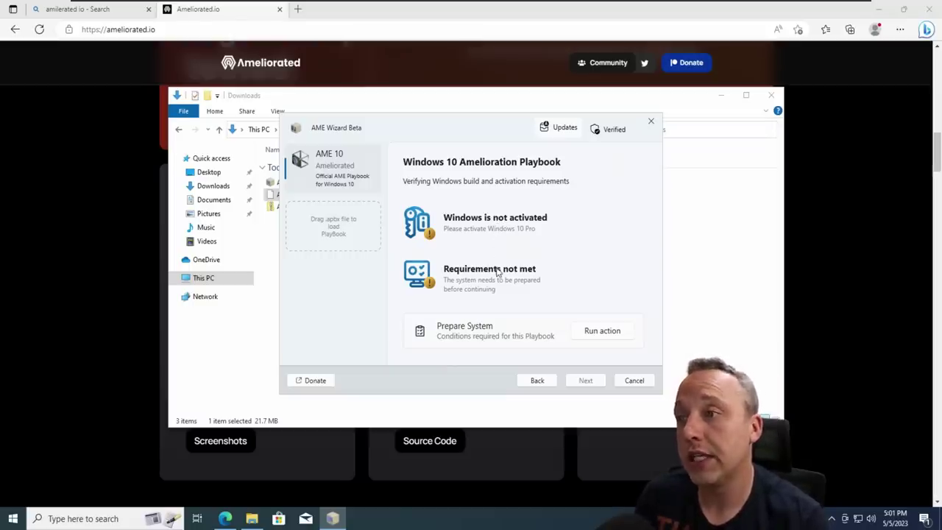
pyautogui.click(605, 332)
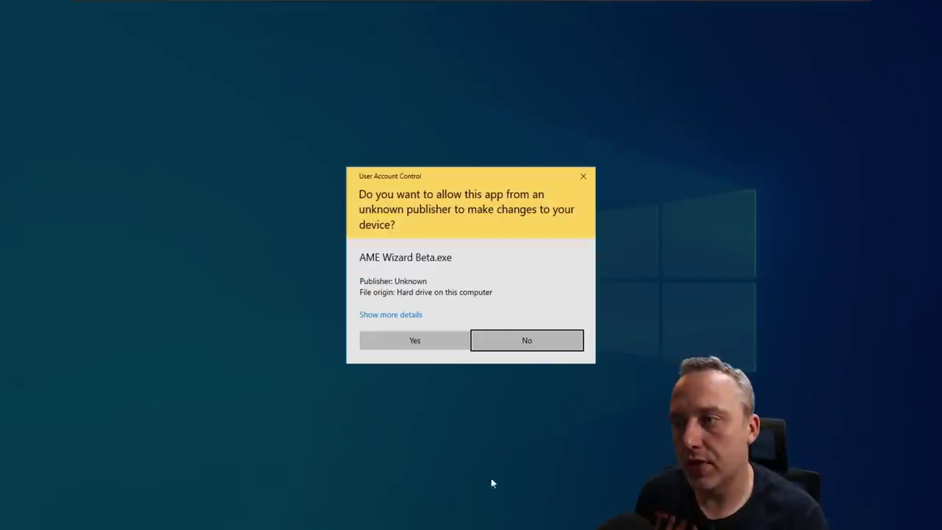
pyautogui.click(407, 346)
# - Open Task Manager in its detailed view, check the CPU performance figures, and close it
pyautogui.rightClick(465, 522)
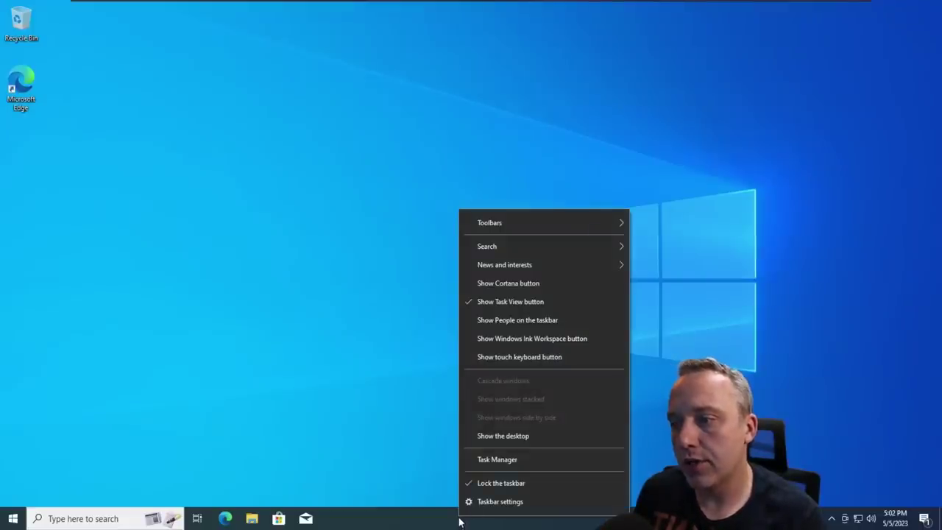
pyautogui.click(498, 459)
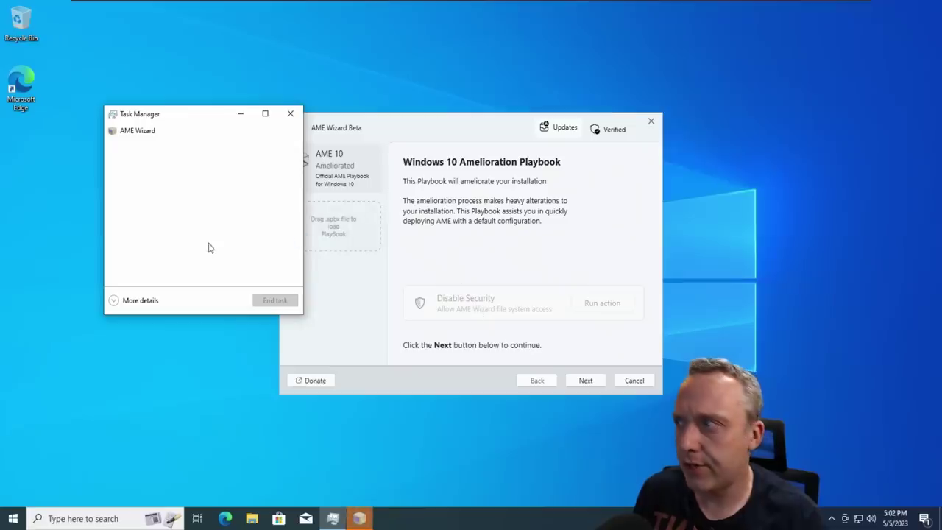
pyautogui.click(140, 302)
pyautogui.click(163, 143)
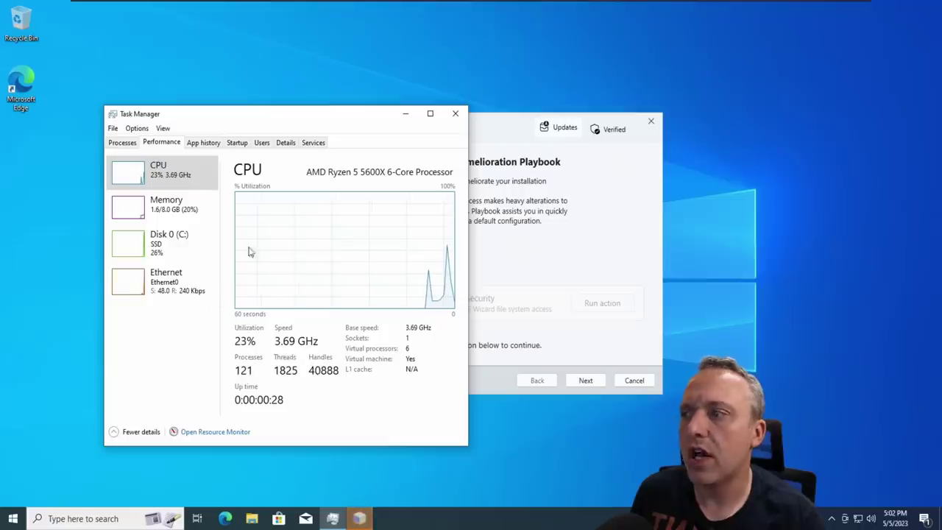
pyautogui.click(455, 113)
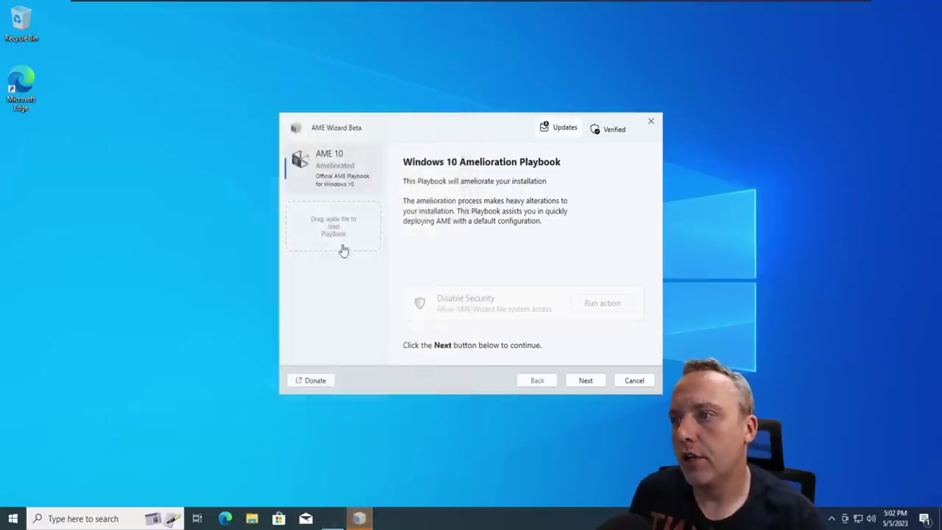
# - Dismiss the Windows activation notice, close Settings, rerun the playbook's activation and requirements check, and continue to the license agreements
pyautogui.click(591, 382)
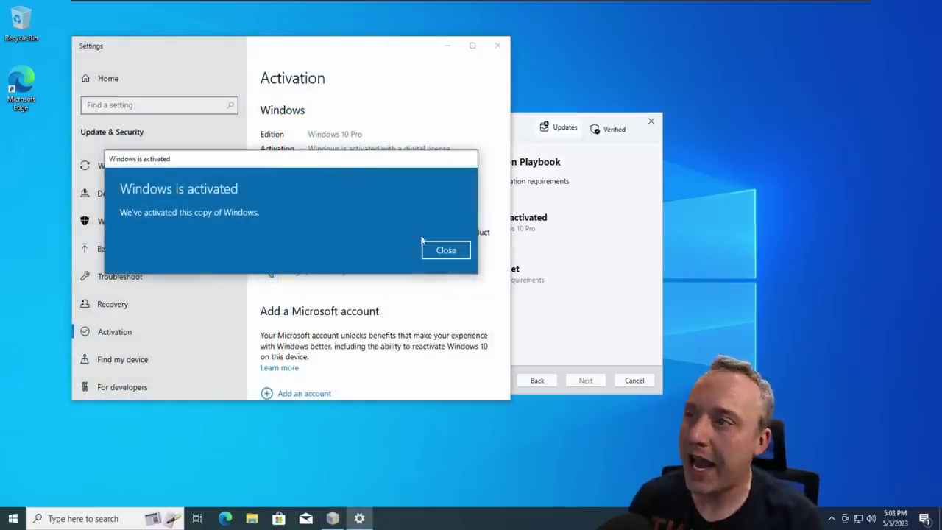
pyautogui.click(445, 250)
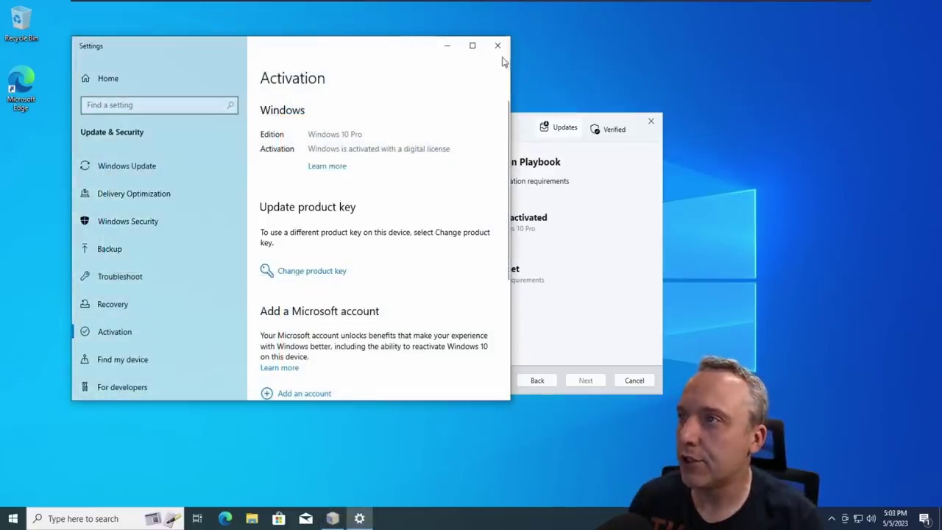
pyautogui.click(497, 45)
pyautogui.click(541, 380)
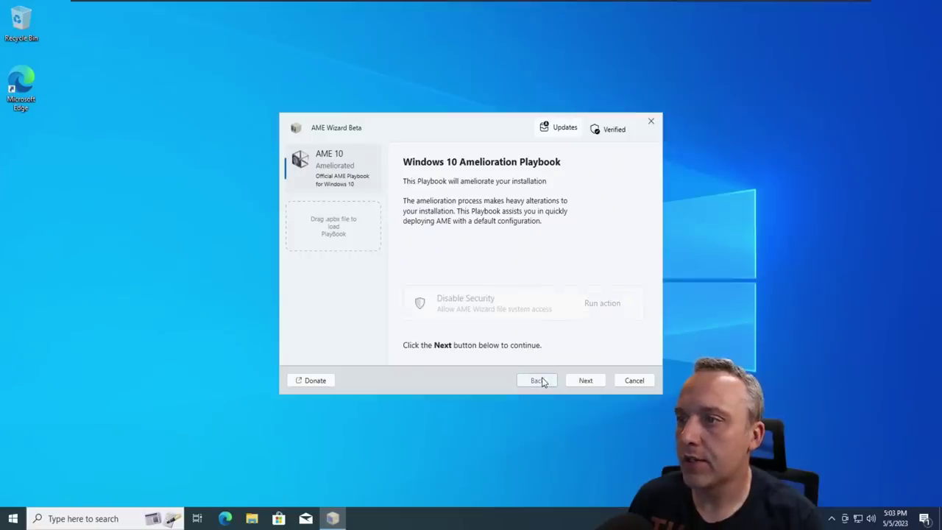
pyautogui.click(589, 381)
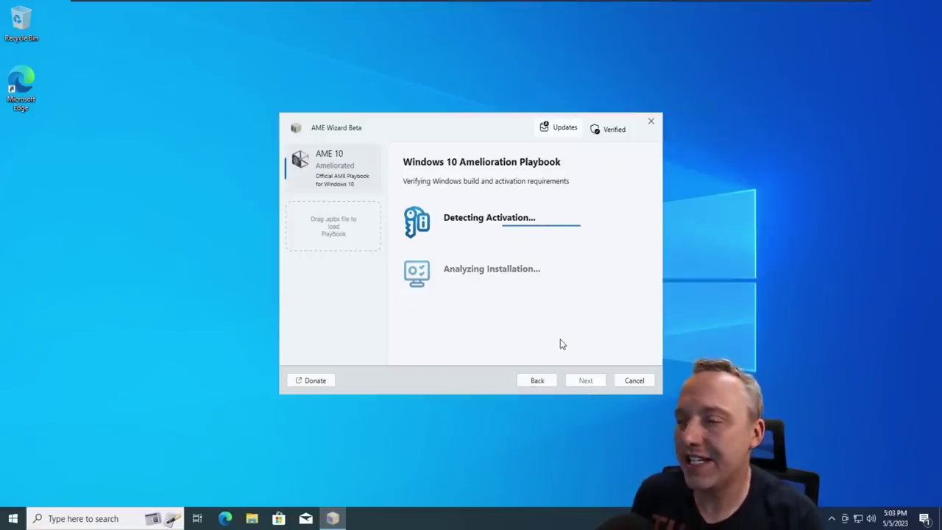
pyautogui.click(585, 380)
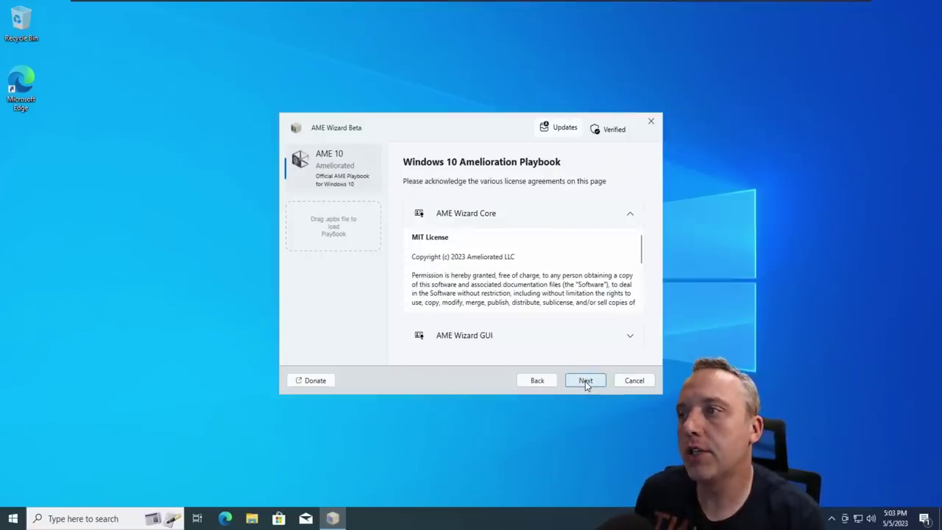
# - Read through the AME Wizard GUI license to its end and accept the license agreement
pyautogui.click(630, 335)
pyautogui.scroll(-6, 592, 296)
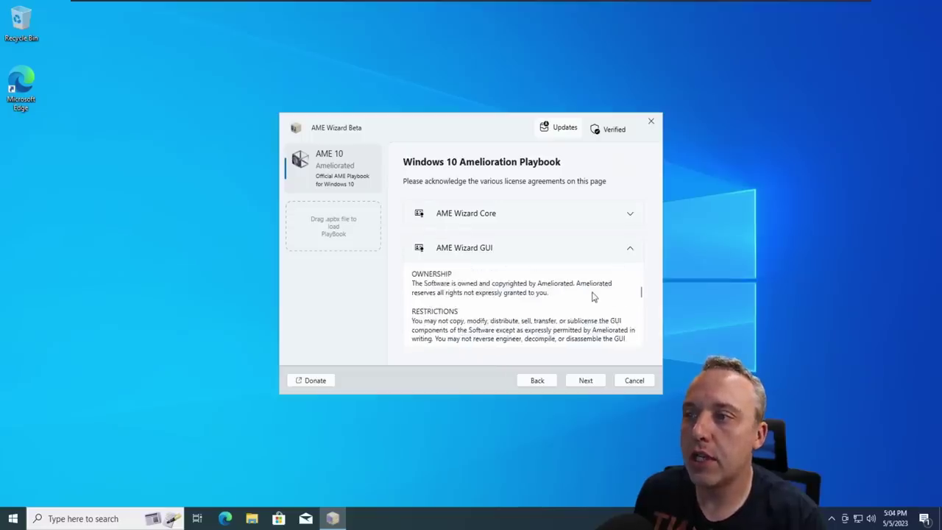
pyautogui.scroll(-8, 593, 296)
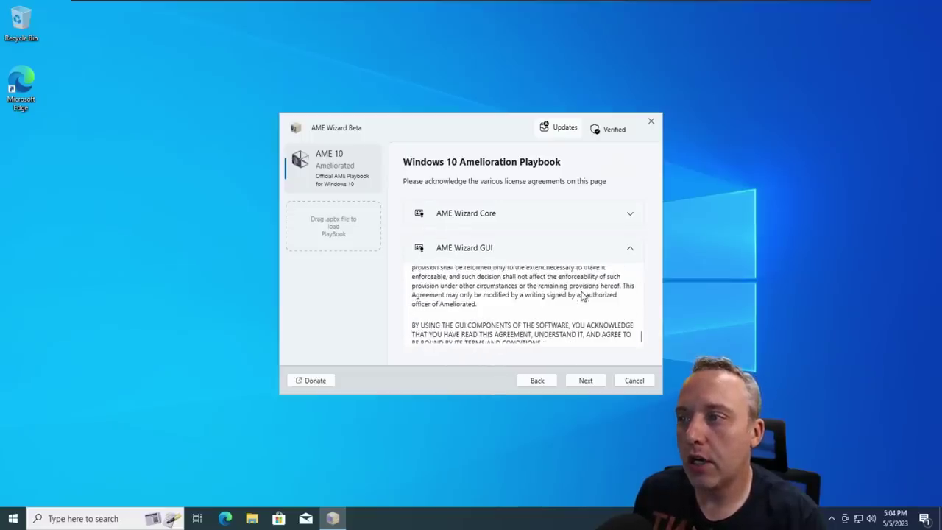
pyautogui.click(589, 378)
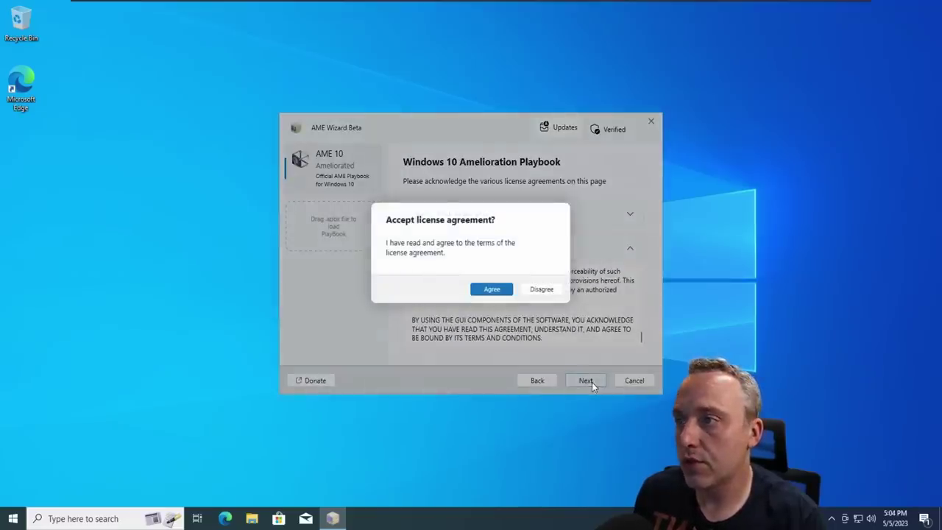
pyautogui.click(492, 289)
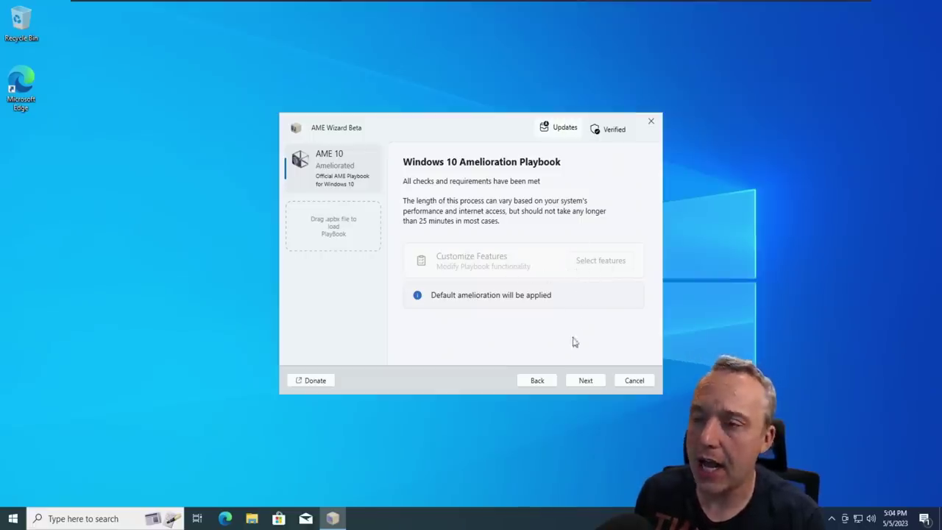
# - Proceed with the default amelioration, setting the default user's account password with automatic login on startup enabled
pyautogui.click(585, 381)
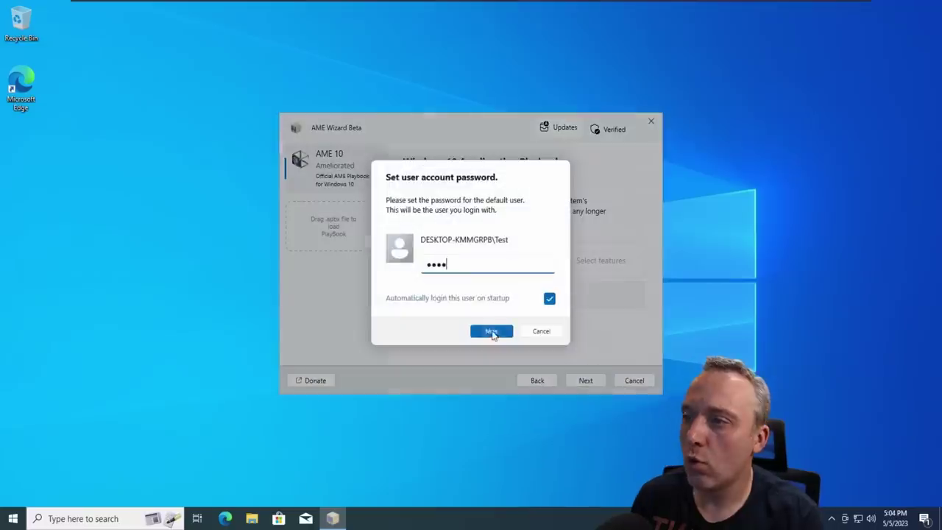
pyautogui.click(493, 332)
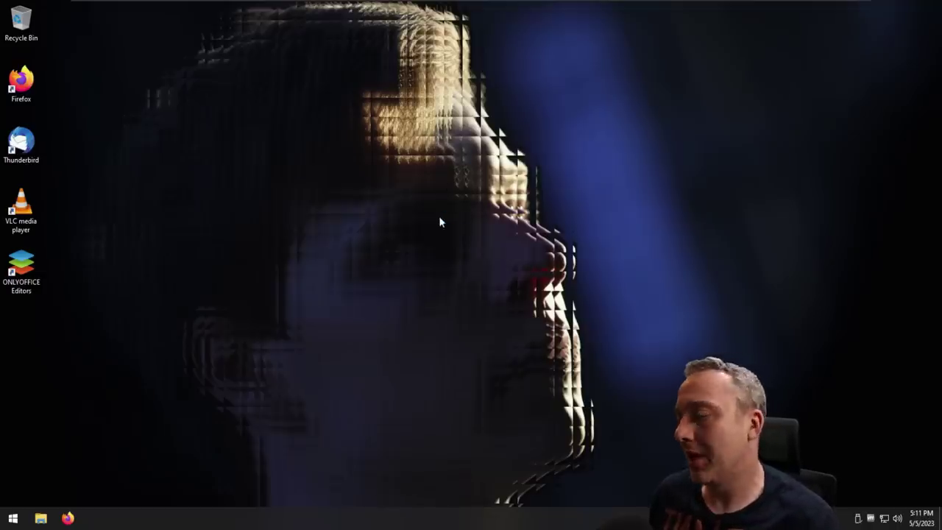
# - Change the desktop background to the beach picture with the rock formations and close the Personalization settings
pyautogui.rightClick(306, 230)
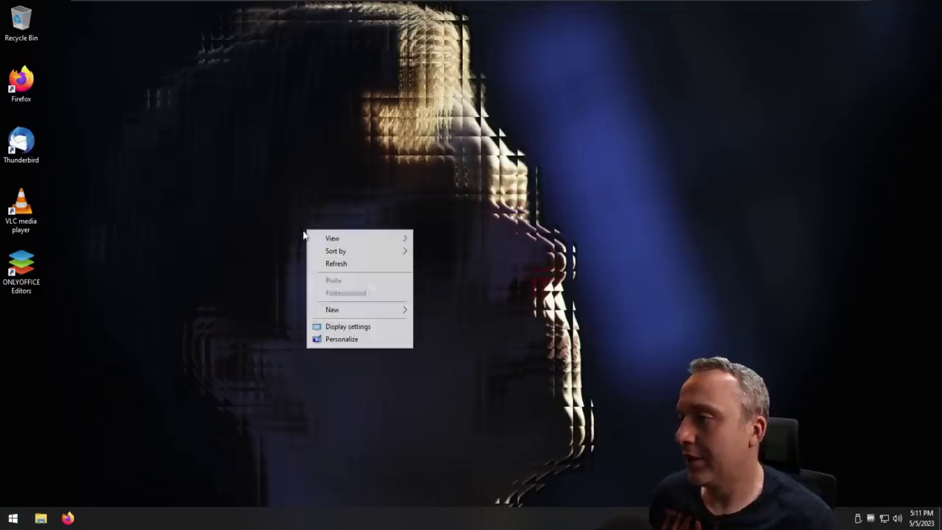
pyautogui.click(351, 340)
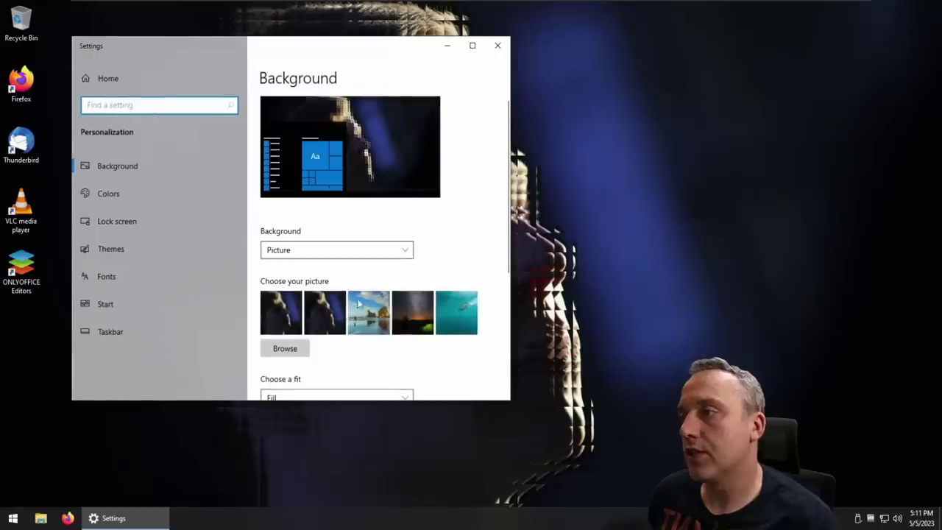
pyautogui.click(415, 311)
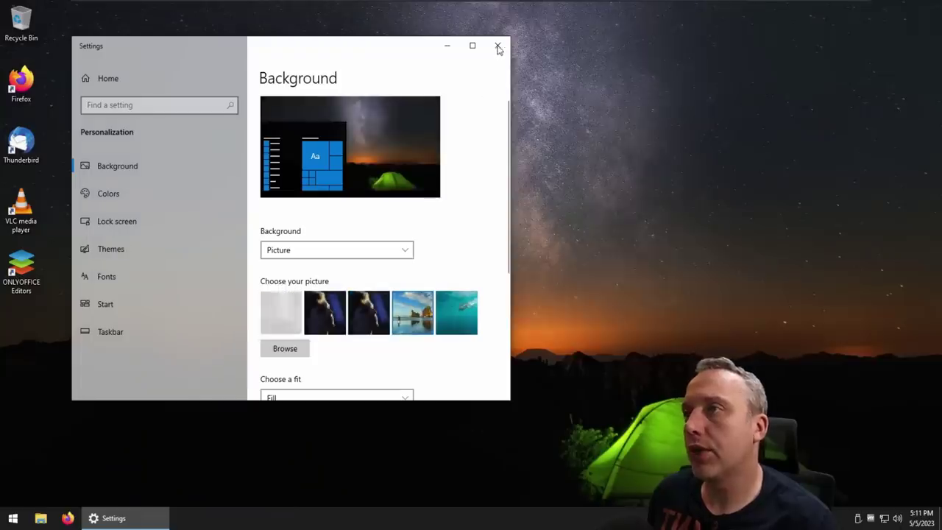
pyautogui.click(498, 46)
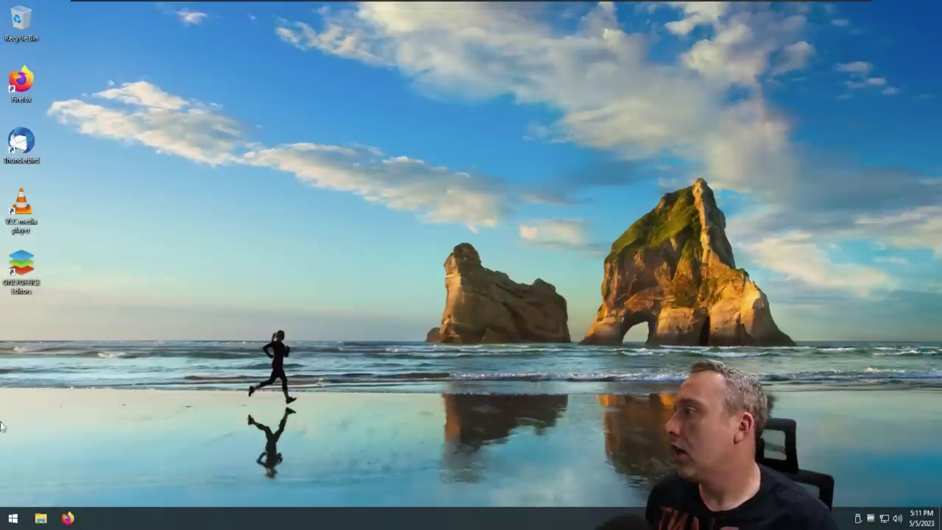
# - Look over the programs pinned in the new Start menu and close it
pyautogui.click(13, 518)
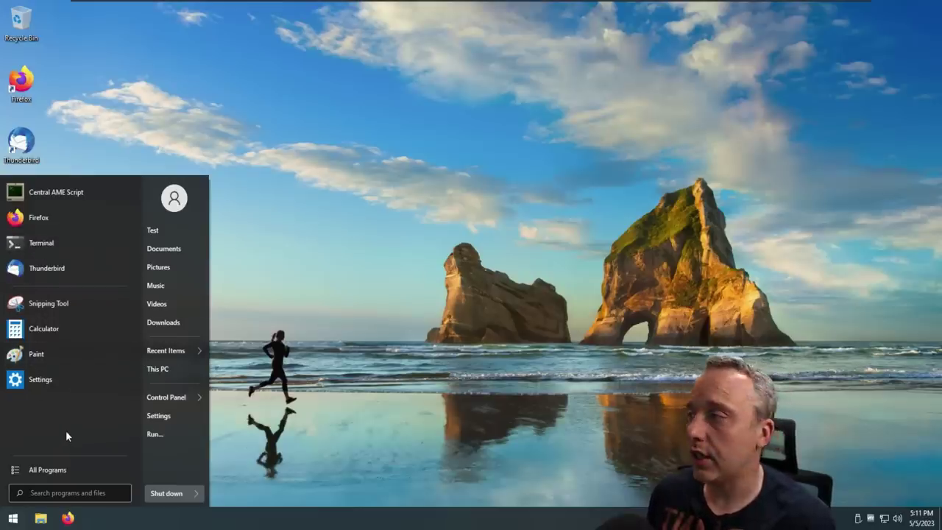
pyautogui.click(186, 80)
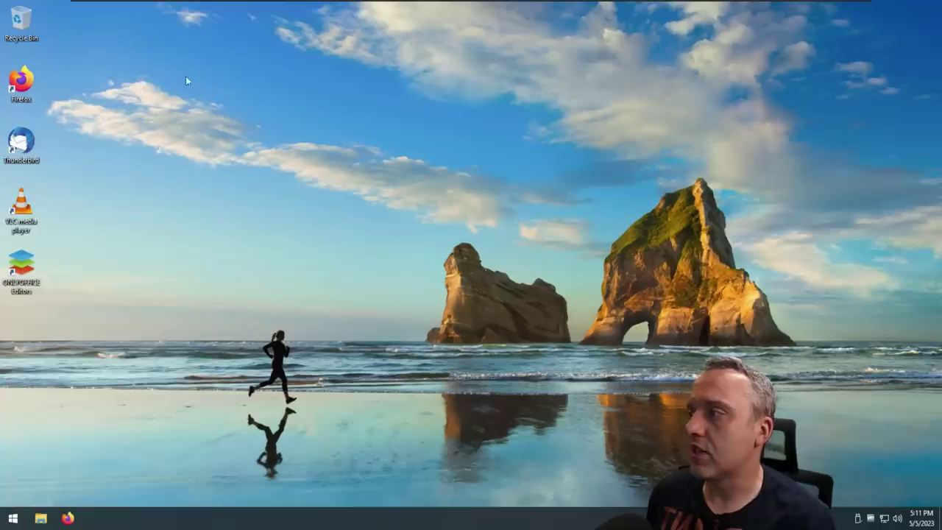
# - Delete the Firefox, Thunderbird, VLC media player and ONLYOFFICE Editors desktop shortcuts, authorizing the deletion with the administrator password
pyautogui.moveTo(69, 65); pyautogui.dragTo(2, 371)
pyautogui.moveTo(22, 87); pyautogui.dragTo(13, 31)
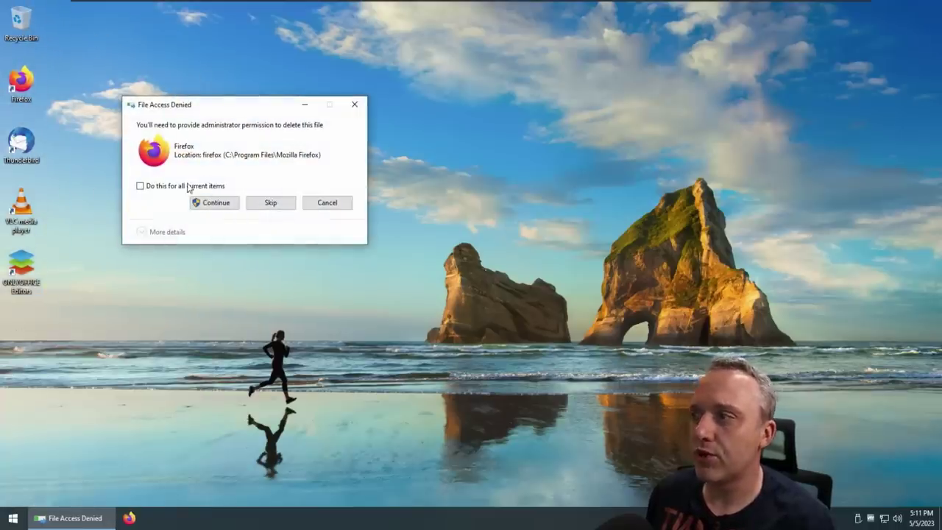
pyautogui.click(216, 203)
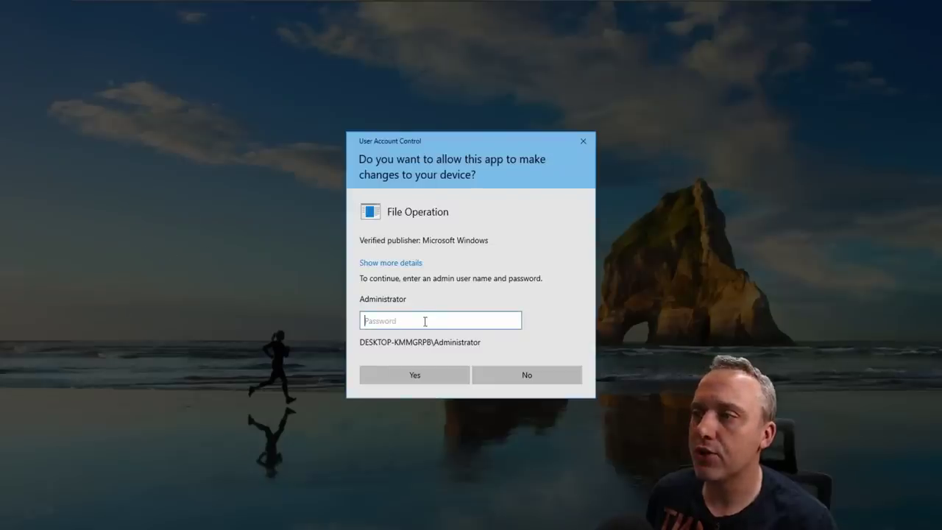
pyautogui.write('****')
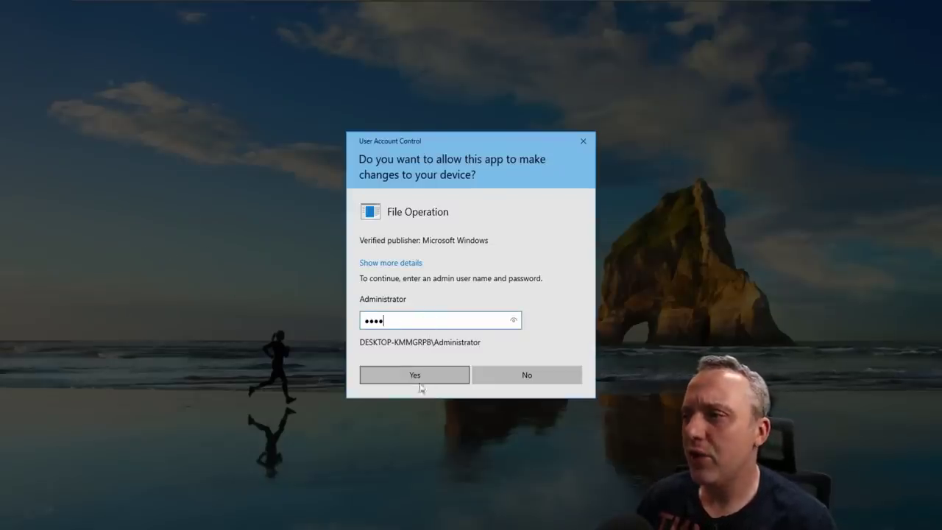
pyautogui.click(406, 373)
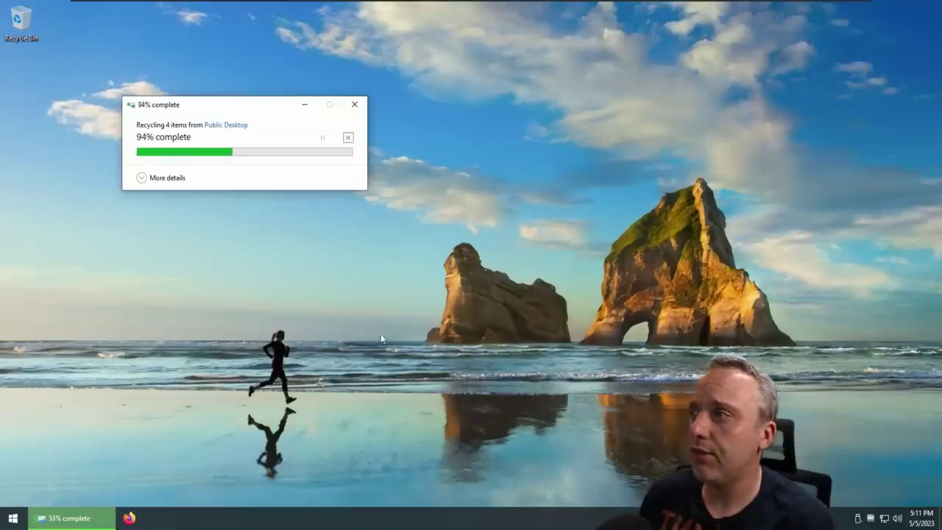
# - Browse the full list of installed programs in the Start menu and close it
pyautogui.click(12, 519)
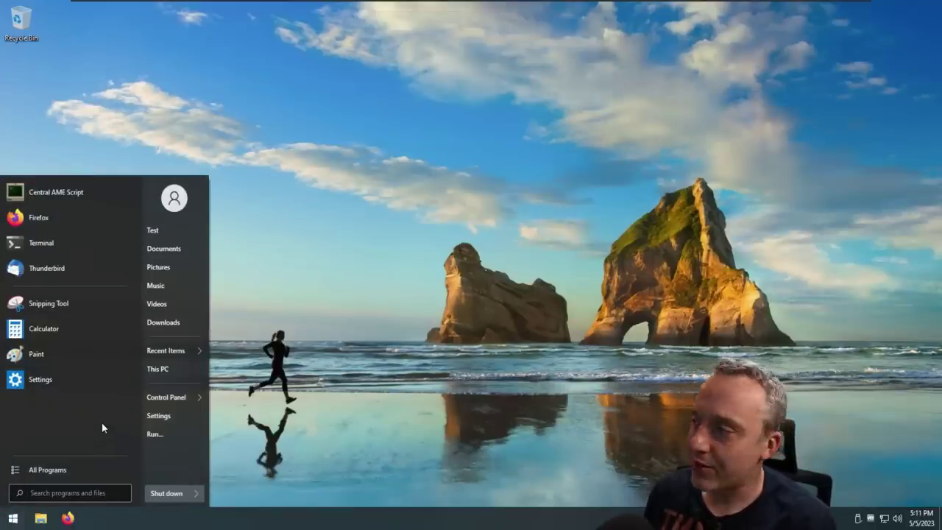
pyautogui.click(54, 469)
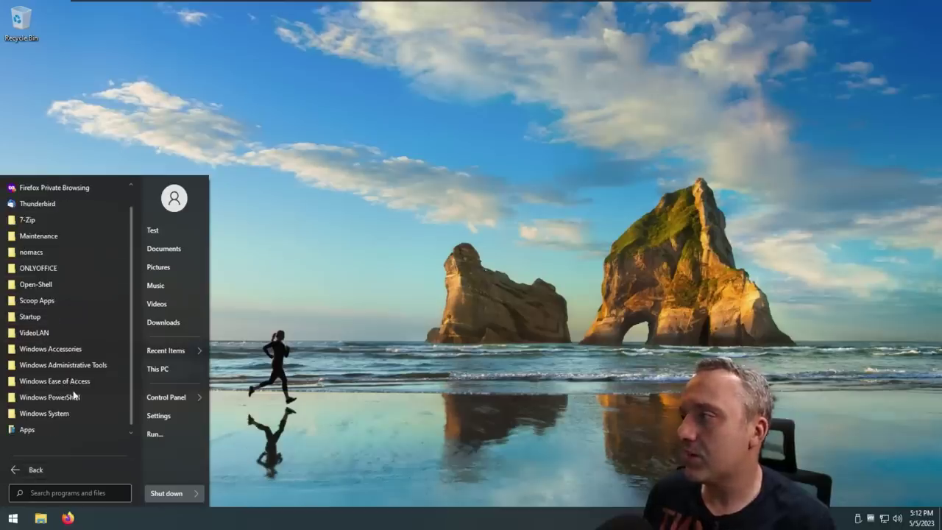
pyautogui.scroll(-1, 59, 394)
pyautogui.scroll(1, 60, 393)
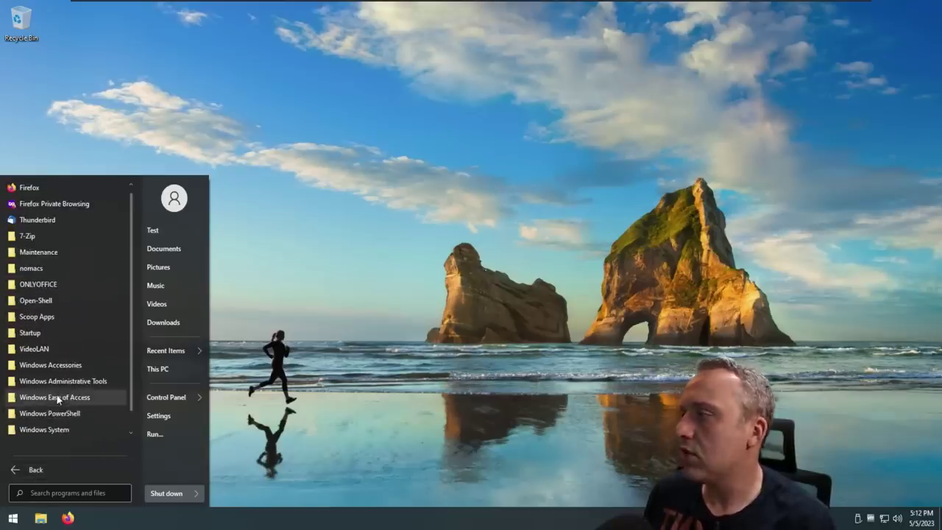
pyautogui.click(412, 284)
# - Open Task Manager near the desktop's upper-left corner and examine the CPU and memory performance figures
pyautogui.rightClick(305, 525)
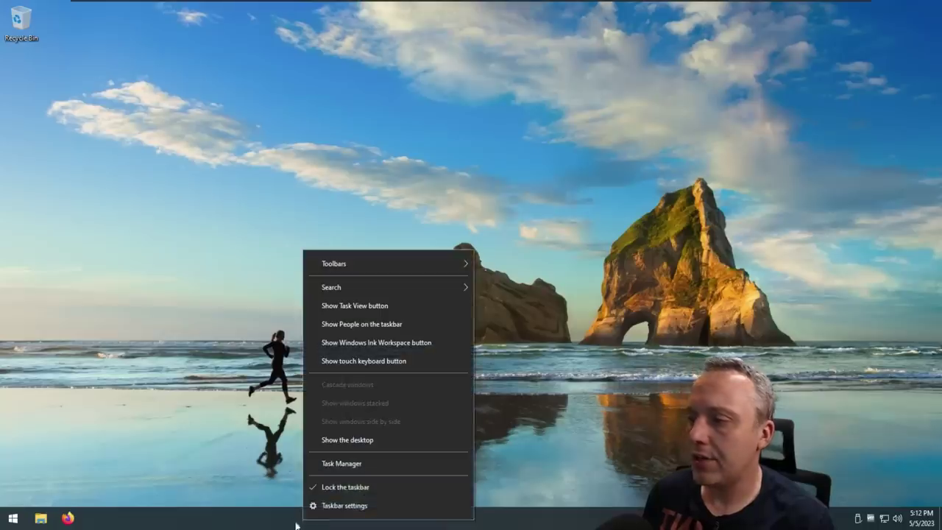
pyautogui.click(338, 462)
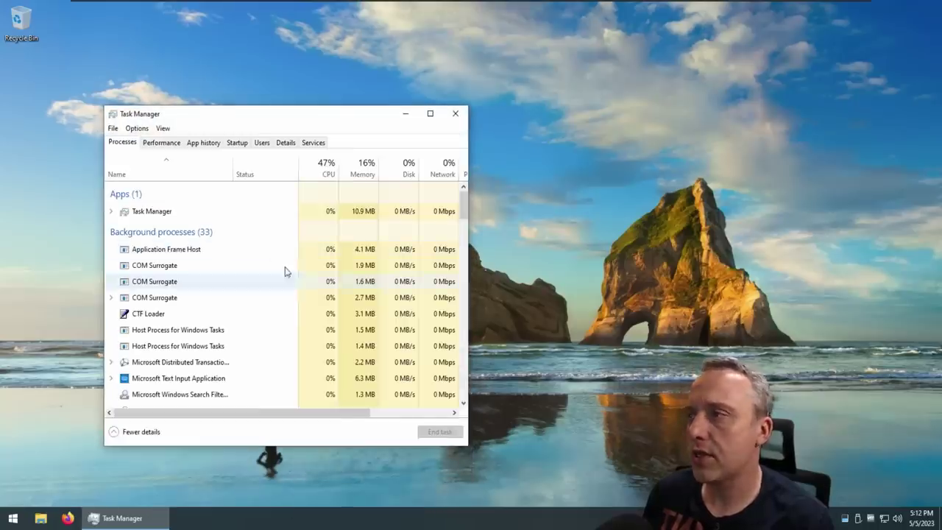
pyautogui.click(158, 142)
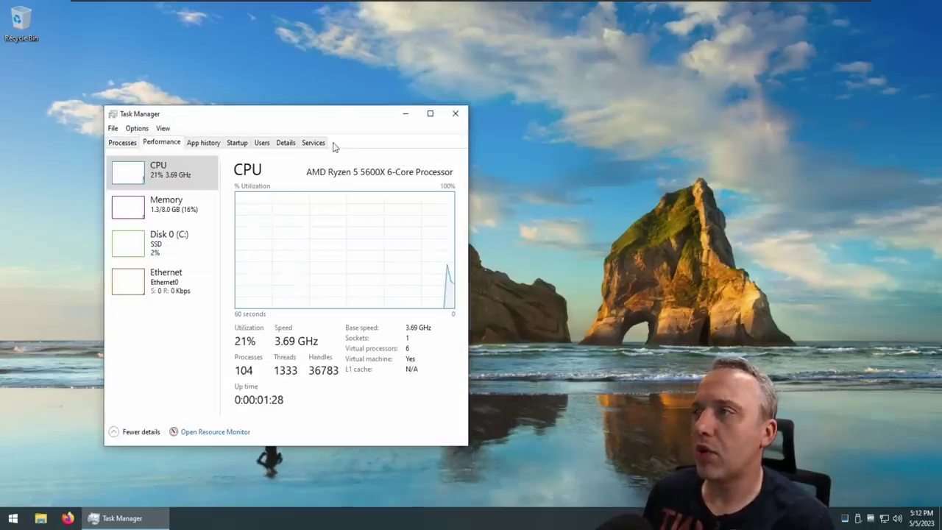
pyautogui.moveTo(319, 114); pyautogui.dragTo(228, 36)
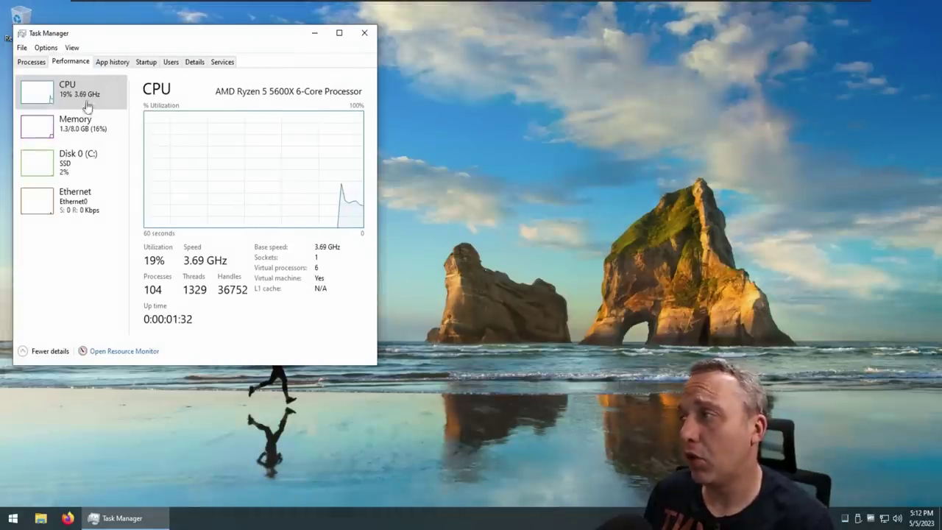
pyautogui.click(86, 132)
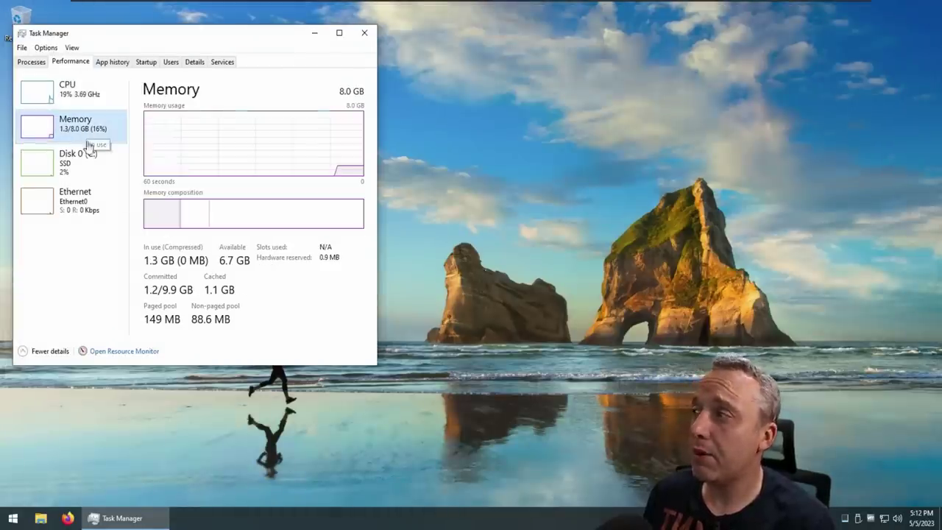
# - Recheck the CPU performance figures and browse the list of running background and Windows processes in Task Manager
pyautogui.click(69, 98)
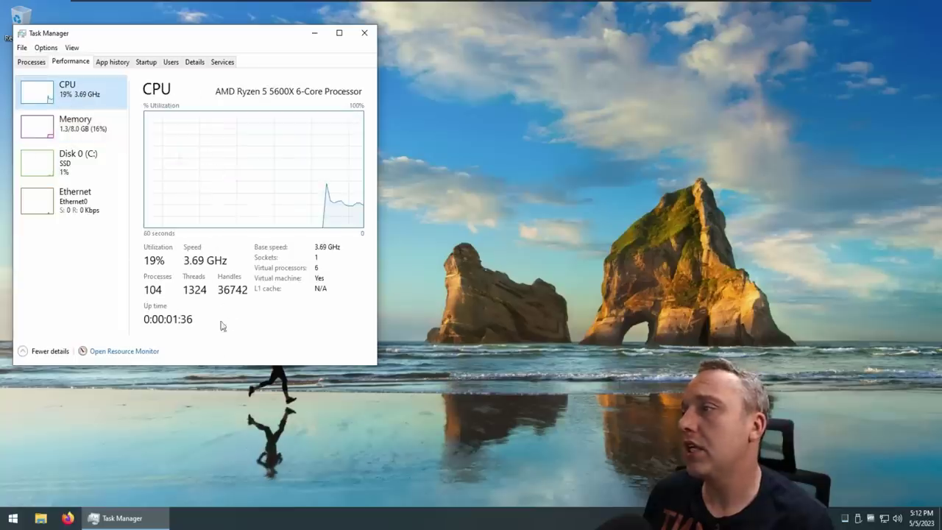
pyautogui.click(34, 64)
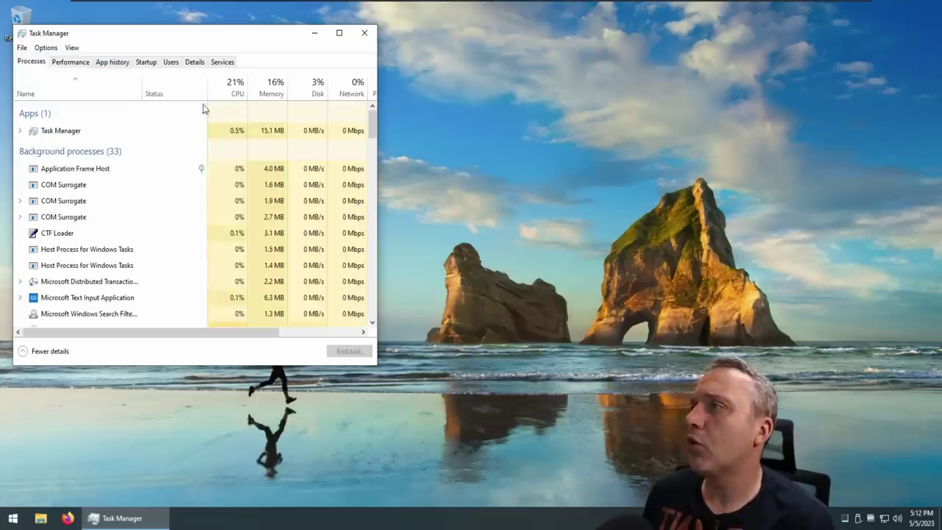
pyautogui.scroll(-3, 181, 267)
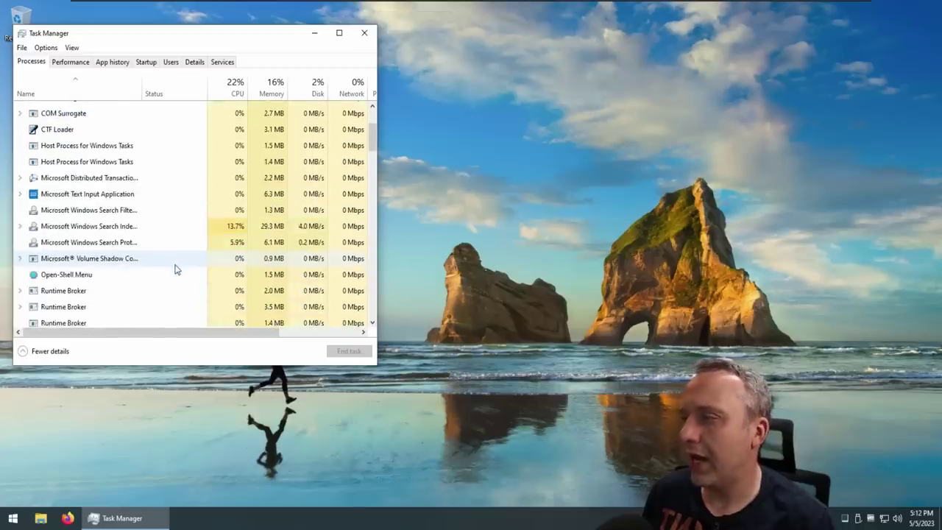
pyautogui.scroll(-9, 175, 270)
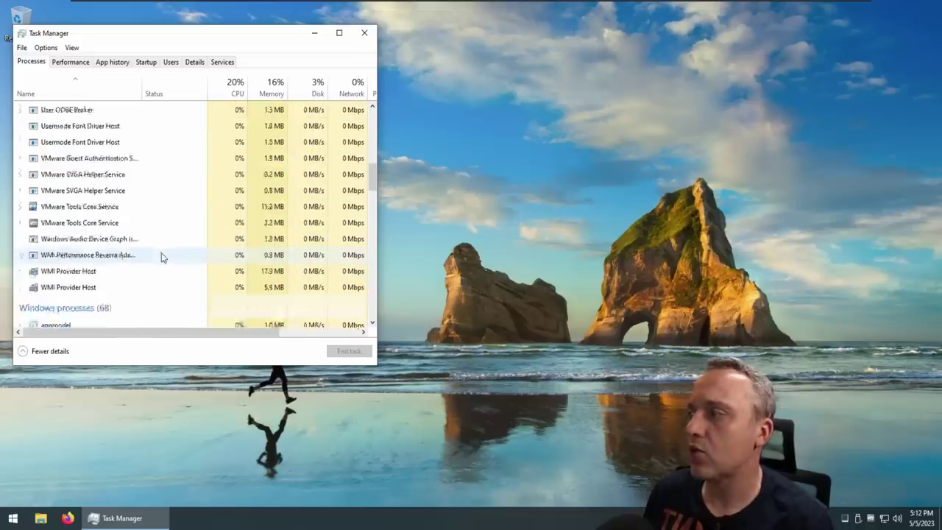
pyautogui.scroll(-3, 162, 257)
# - Open Windows Settings in an enlarged window to look over its categories, and close both Settings and Task Manager
pyautogui.click(13, 519)
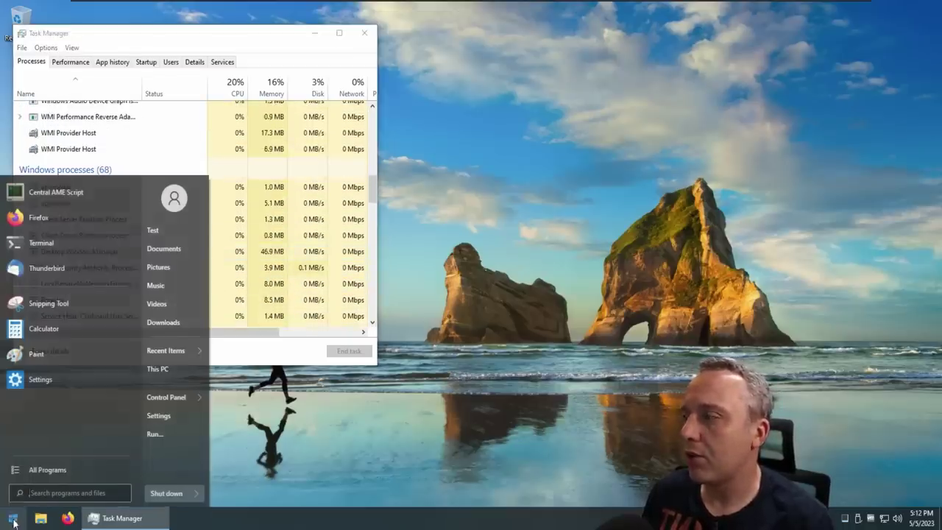
pyautogui.click(158, 415)
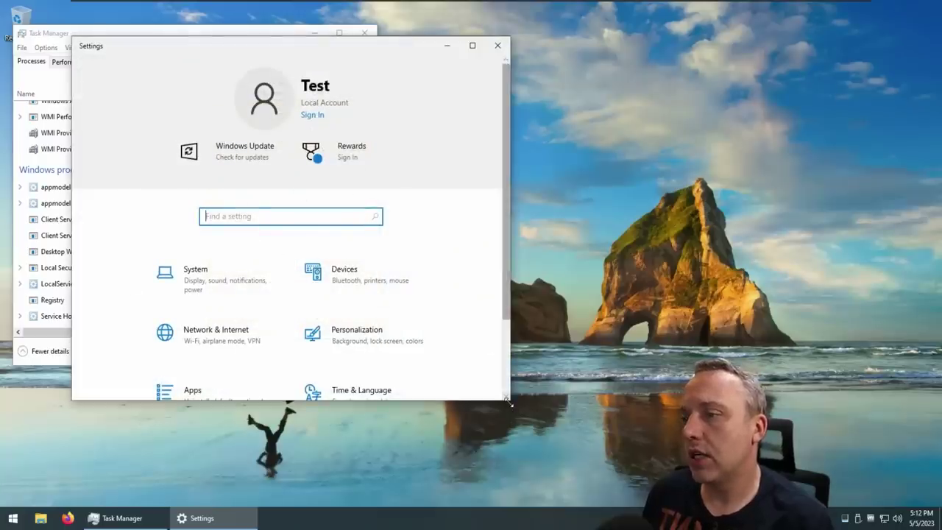
pyautogui.moveTo(509, 404); pyautogui.dragTo(692, 460)
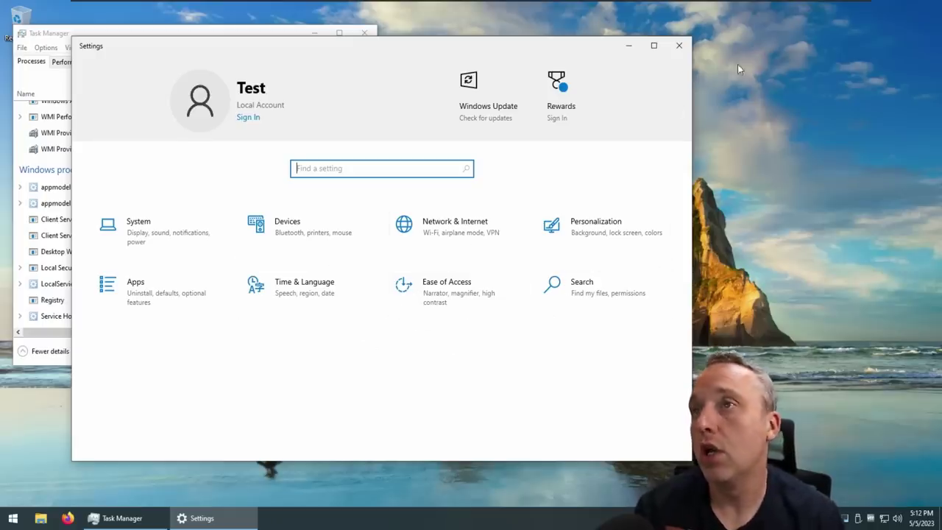
pyautogui.click(678, 45)
pyautogui.click(364, 33)
pyautogui.click(13, 518)
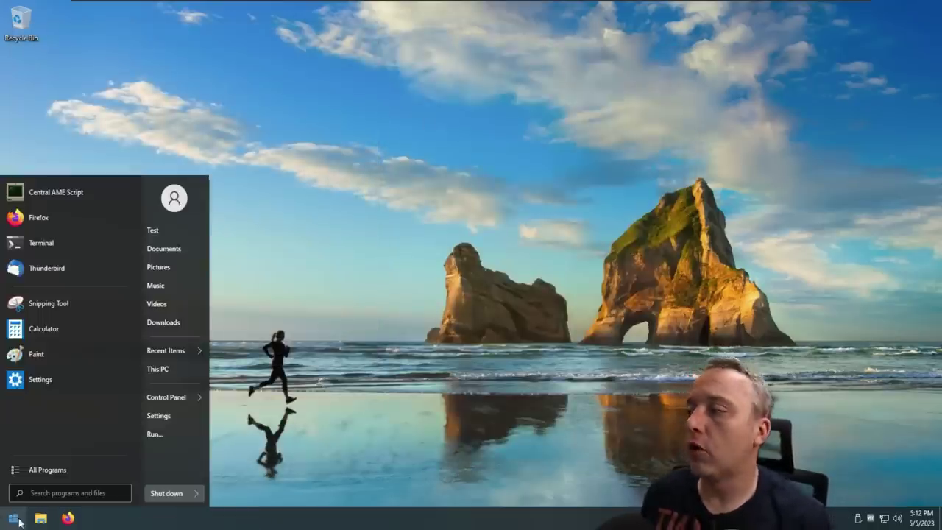
pyautogui.click(304, 359)
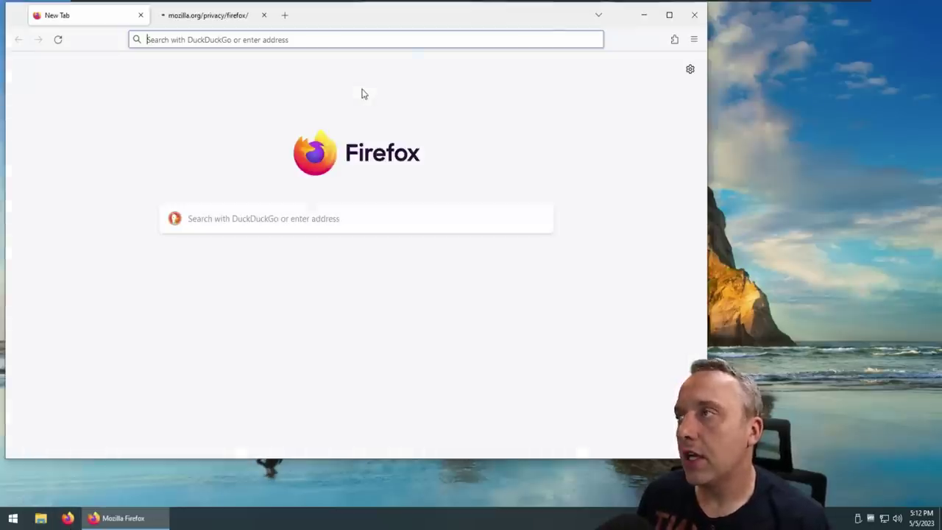
# - Close the empty new tab in Firefox and load ameliorated.io in the remaining tab
pyautogui.click(140, 15)
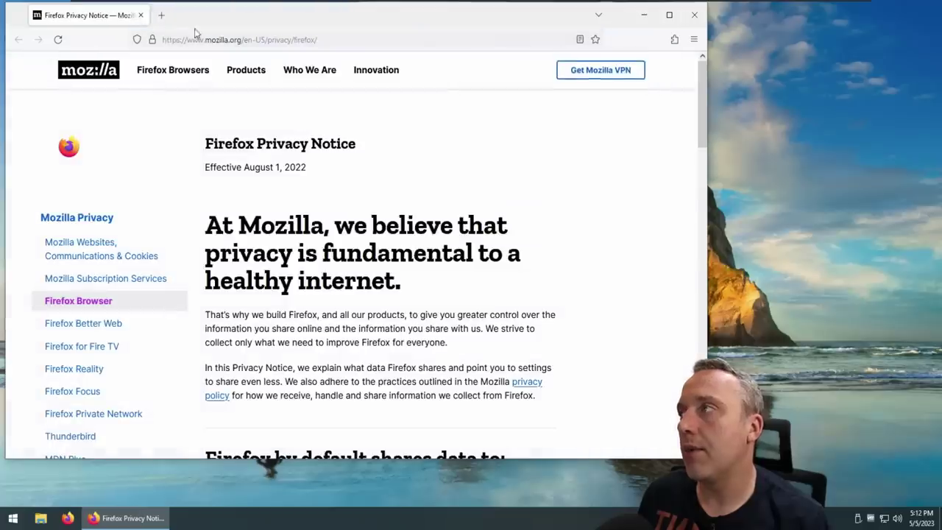
pyautogui.click(255, 39)
pyautogui.write('amer')
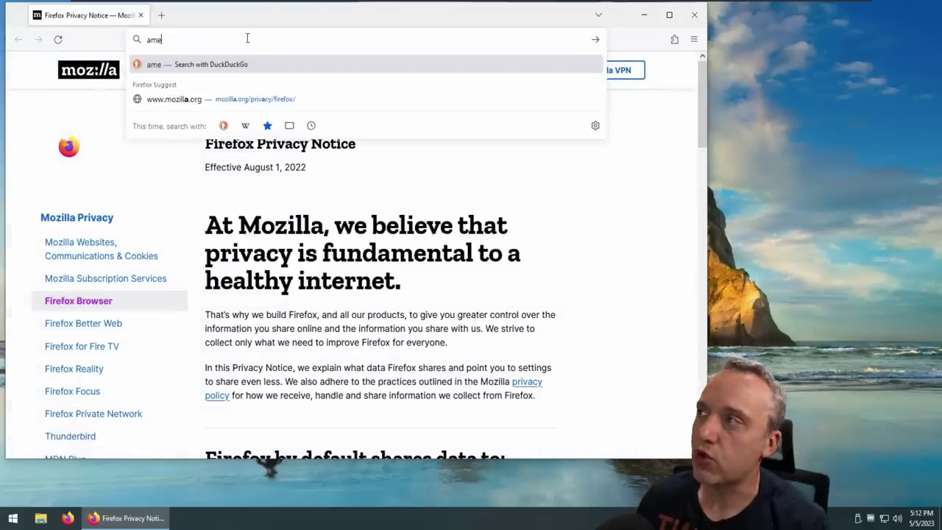
pyautogui.write('ilo')
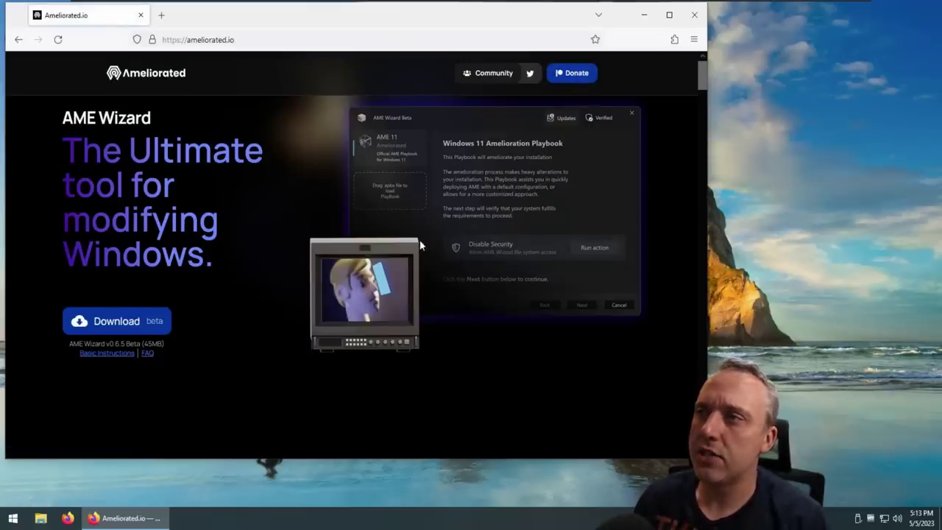
# - Look through the Ameliorated home page from the feature cards to the AtlasOS and ReviOS playbooks
pyautogui.scroll(-15, 420, 245)
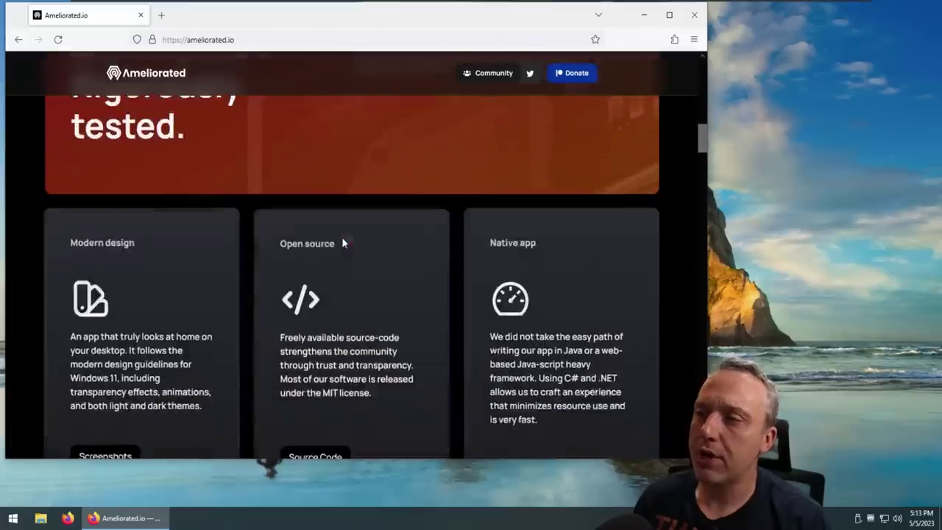
pyautogui.scroll(-3, 346, 245)
pyautogui.scroll(-5, 453, 275)
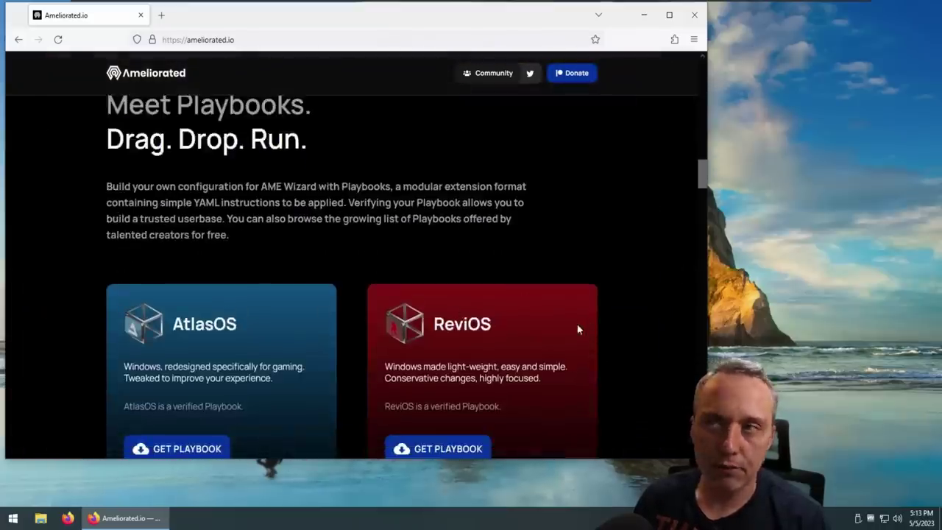
# - Open Ameliorated's Patreon donation page, accept the privacy notice, review the membership tiers and close the page's tab
pyautogui.click(572, 73)
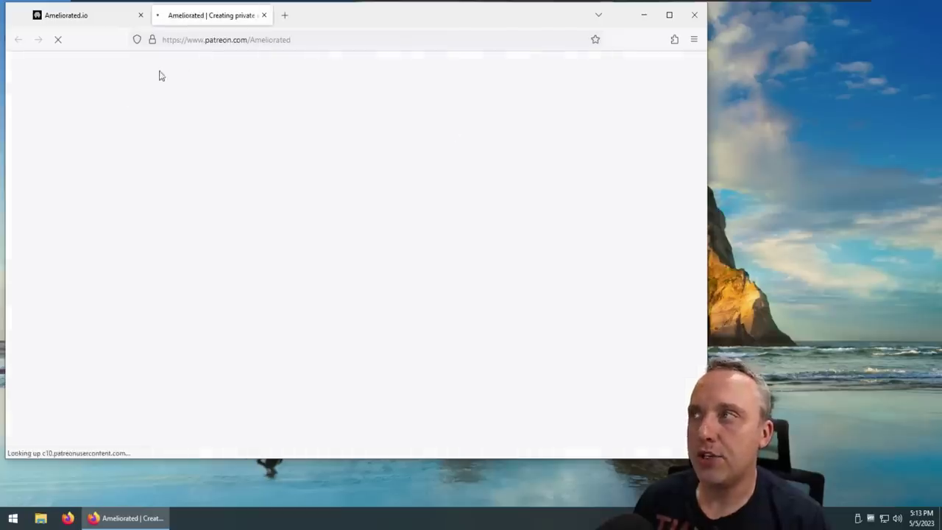
pyautogui.scroll(-6, 479, 231)
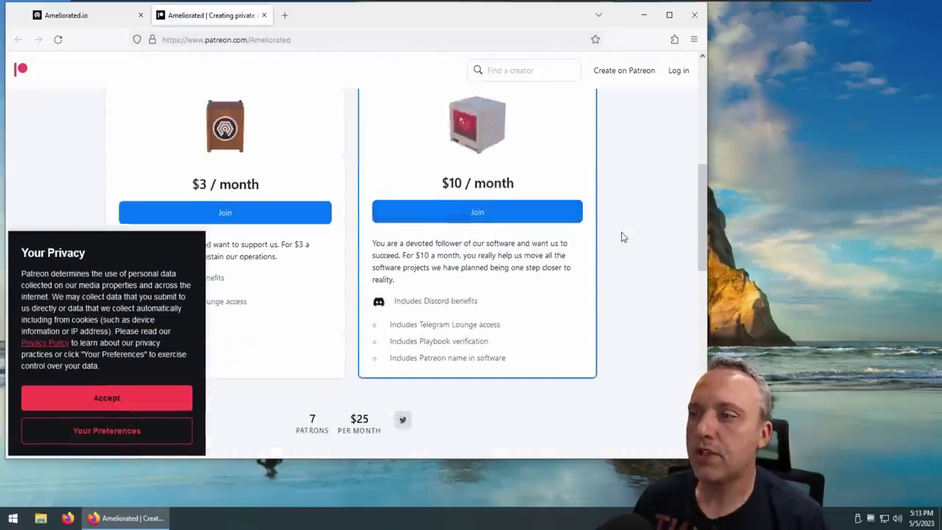
pyautogui.click(131, 405)
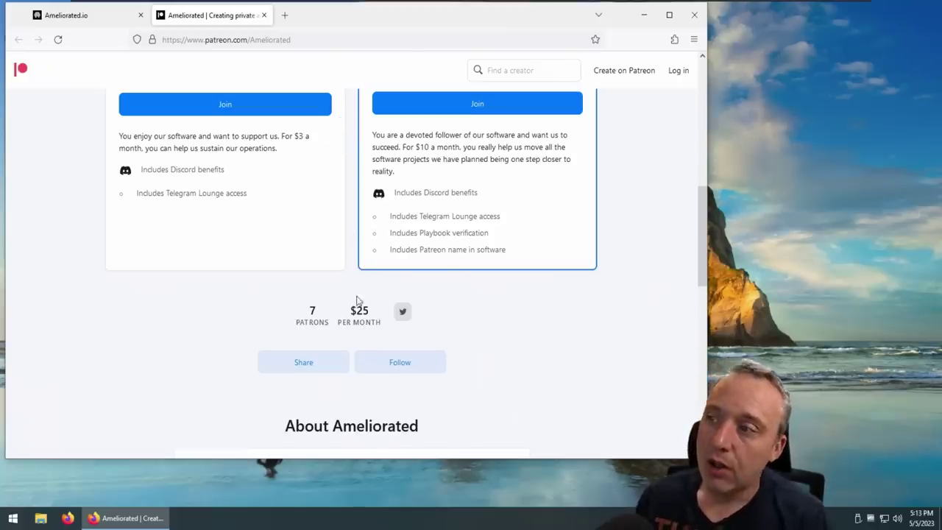
pyautogui.click(264, 15)
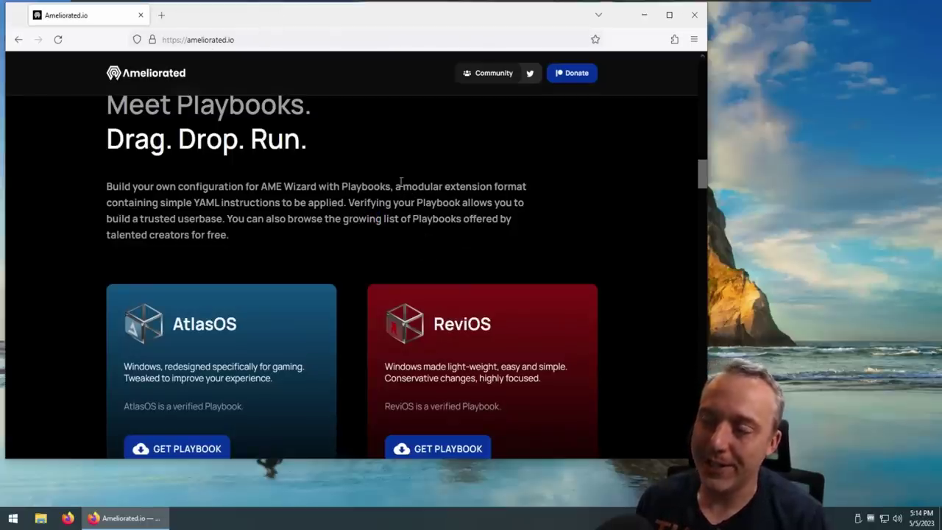
# - Maximize the browser window, review the Ameliorated home page back up to the AME Wizard download section, and close Firefox
pyautogui.click(669, 14)
pyautogui.scroll(2, 696, 312)
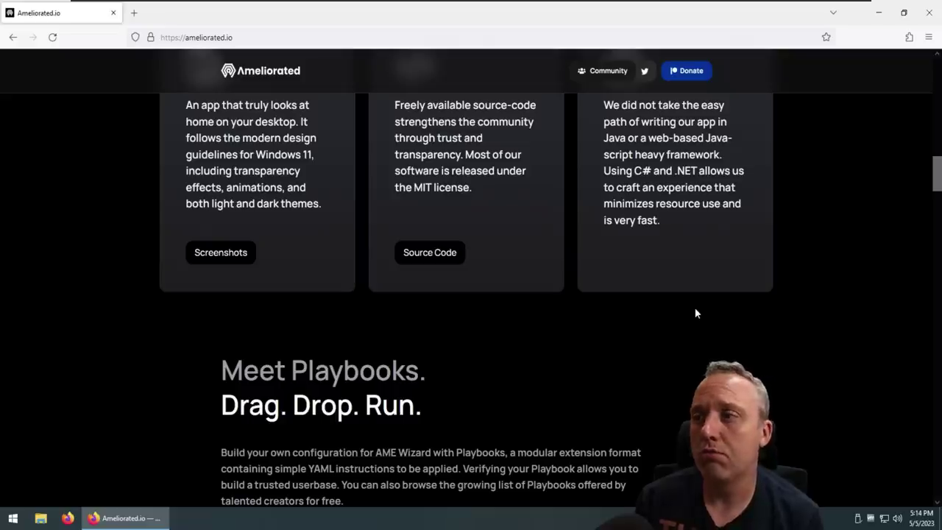
pyautogui.scroll(3, 696, 314)
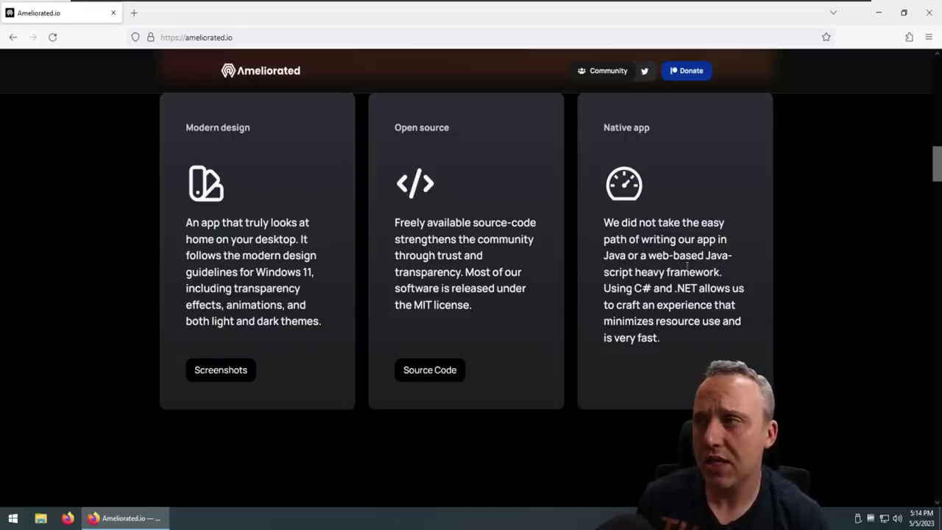
pyautogui.scroll(1, 476, 259)
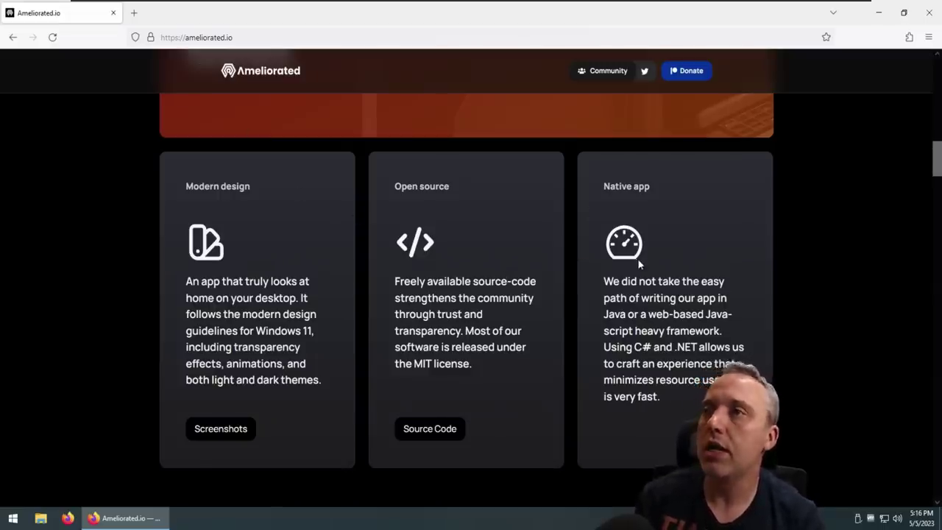
pyautogui.scroll(15, 647, 272)
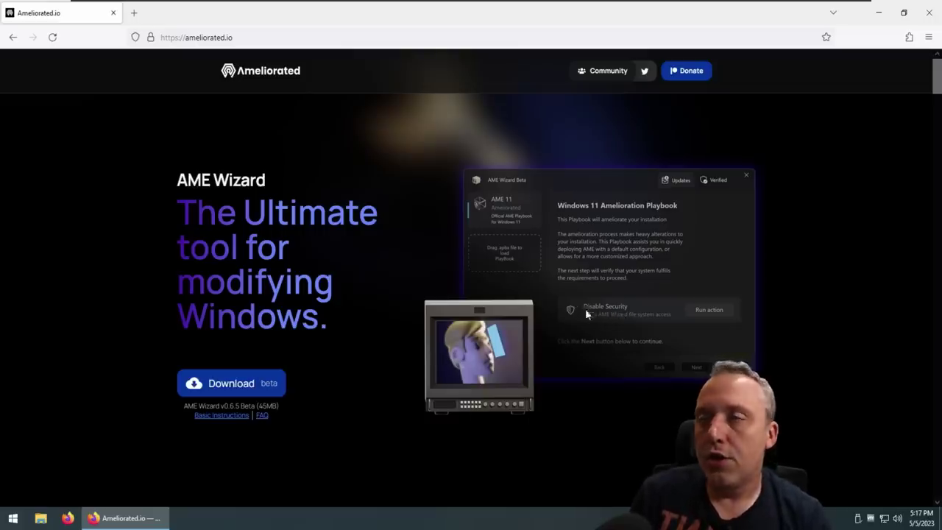
pyautogui.click(929, 12)
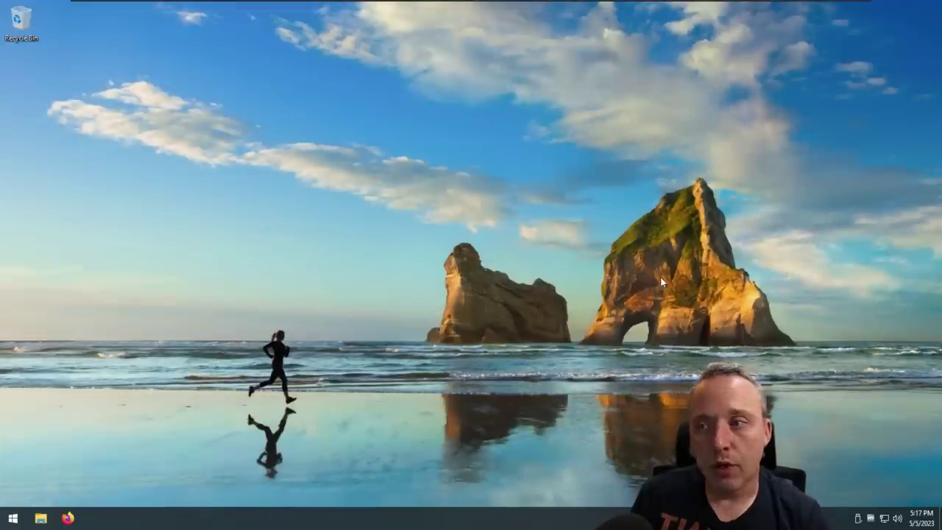